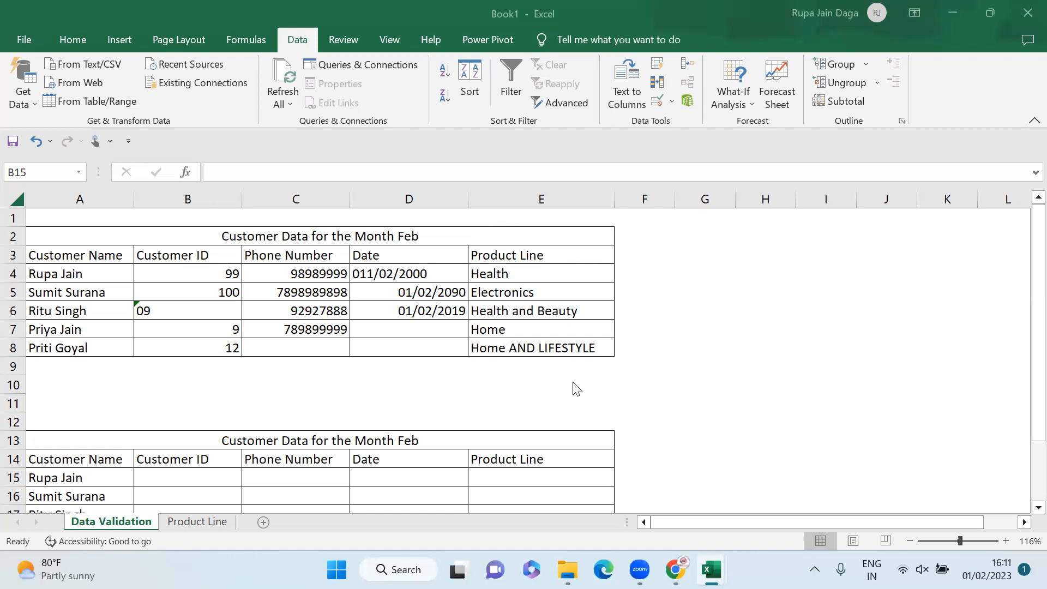
Step: Step down the Customer ID column to B19, then return to cell B15
click(144, 475)
key(Return)
scroll(145, 474, down, 1)
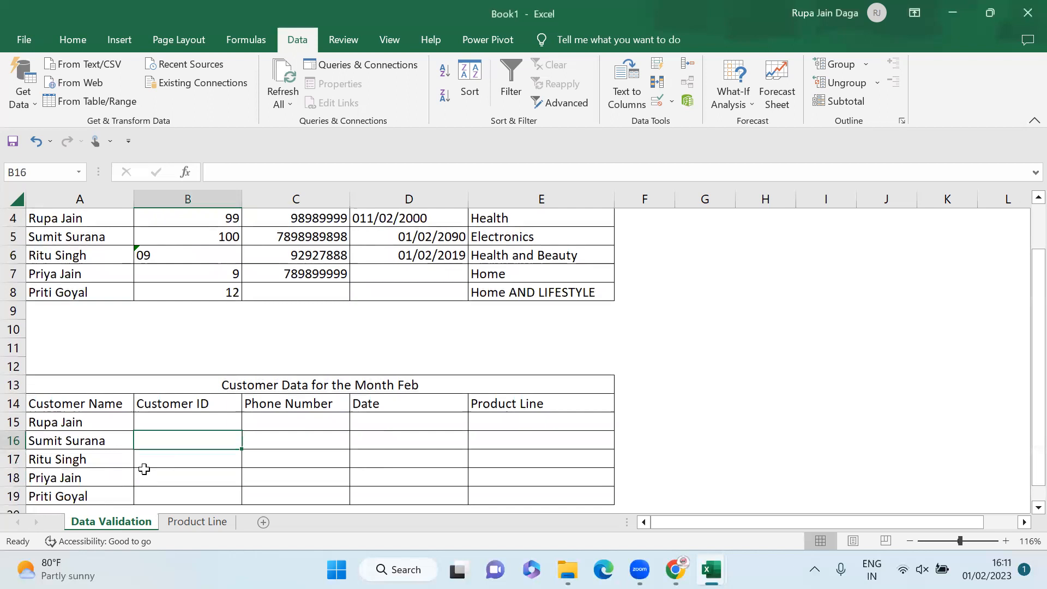
key(Down)
key(Down)
key(Down)
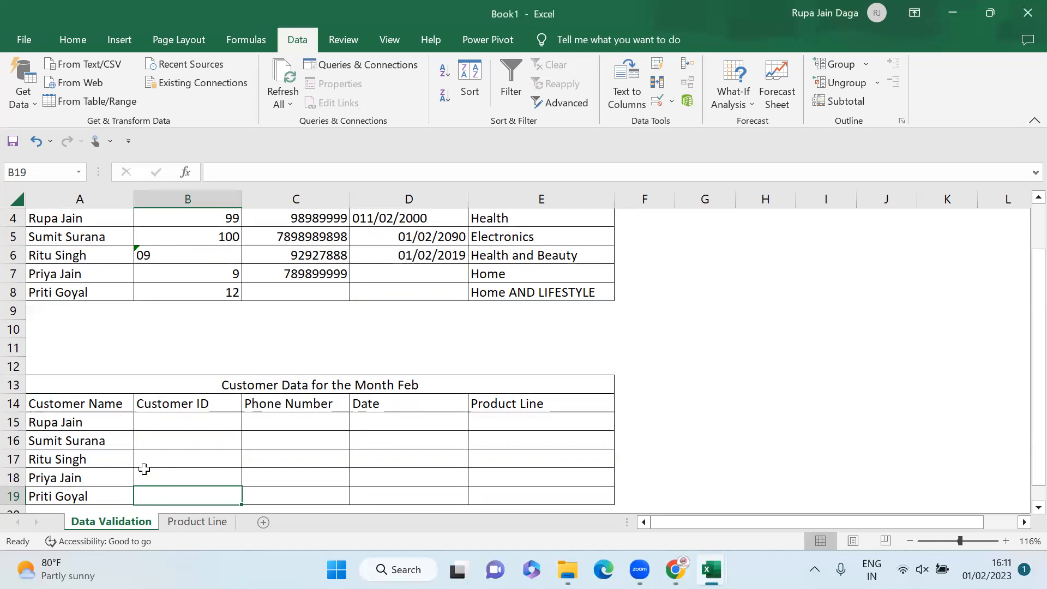
click(206, 423)
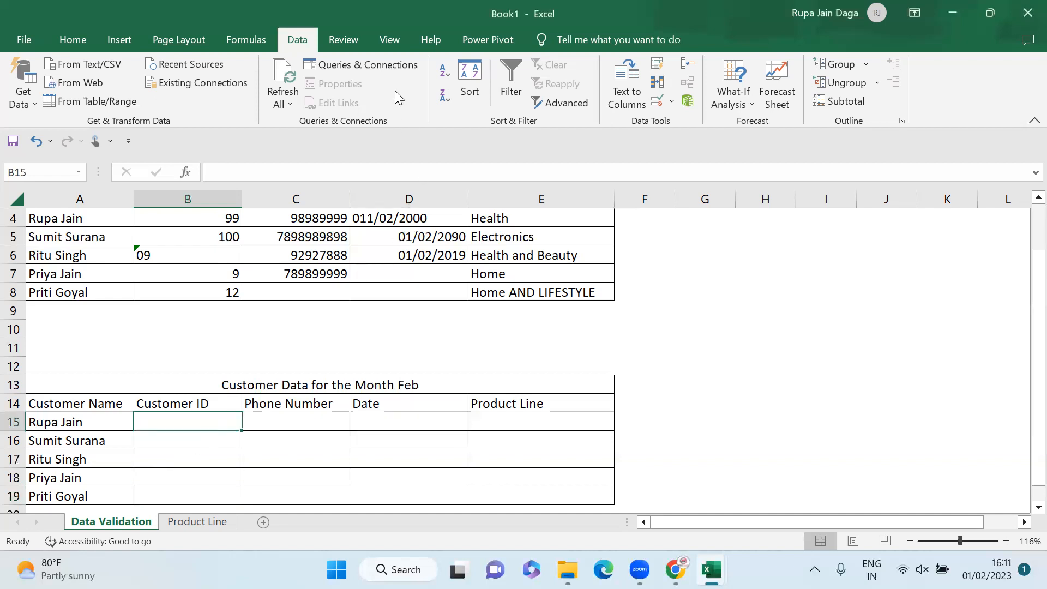
Step: Allow only whole numbers between 100 and 1000 in B15
click(659, 101)
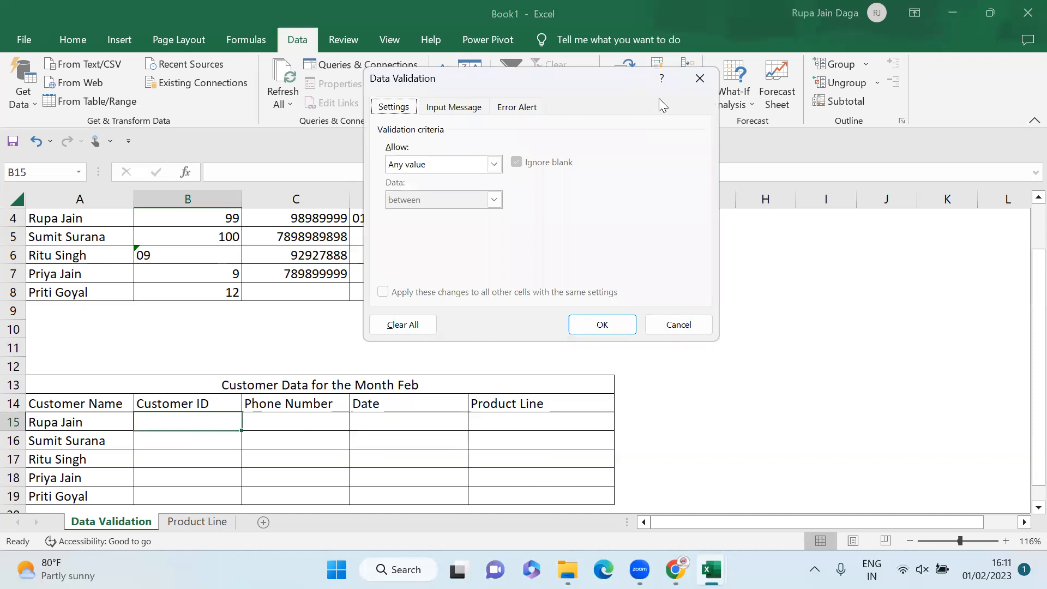
click(499, 167)
click(480, 189)
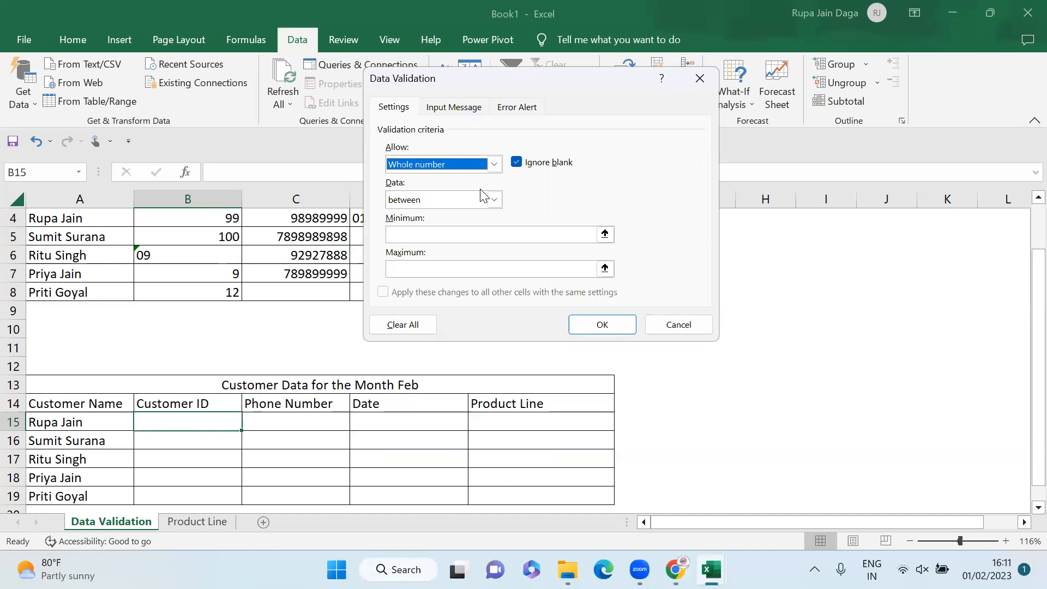
click(416, 236)
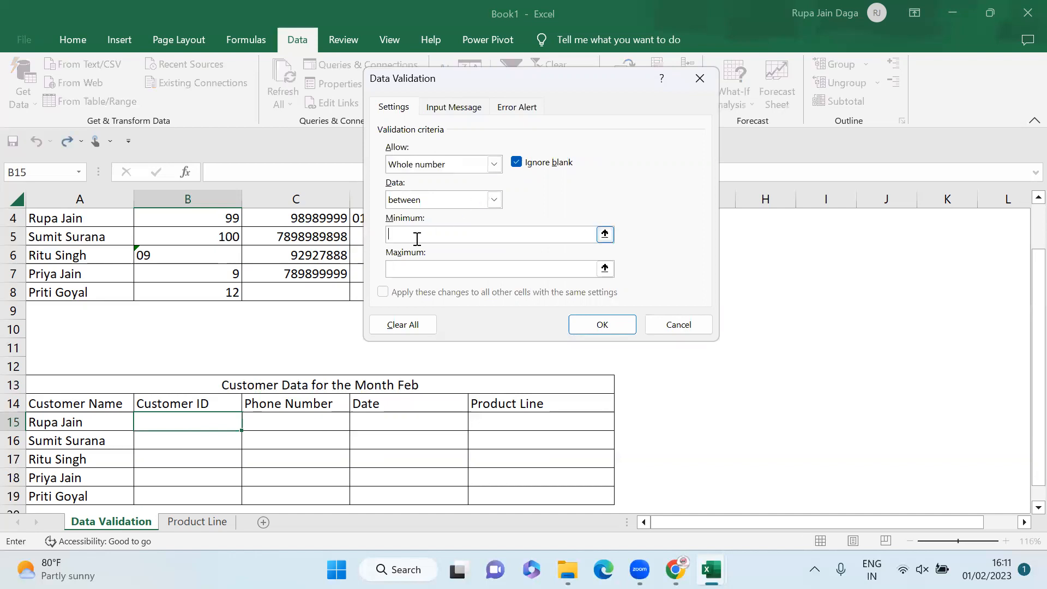
text(100)
click(413, 264)
text(1000)
click(603, 325)
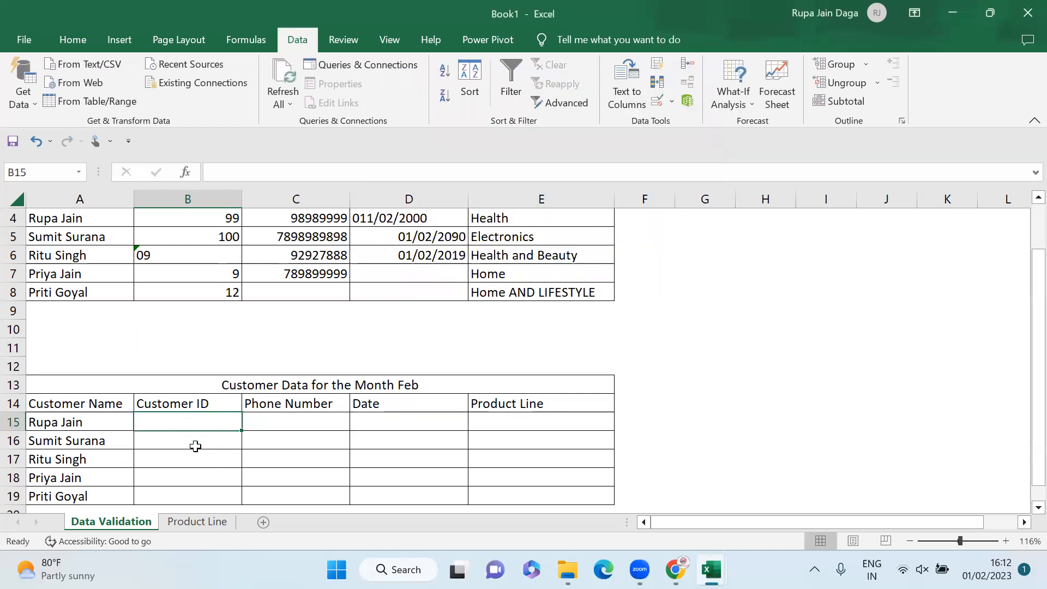
text(99)
key(Return)
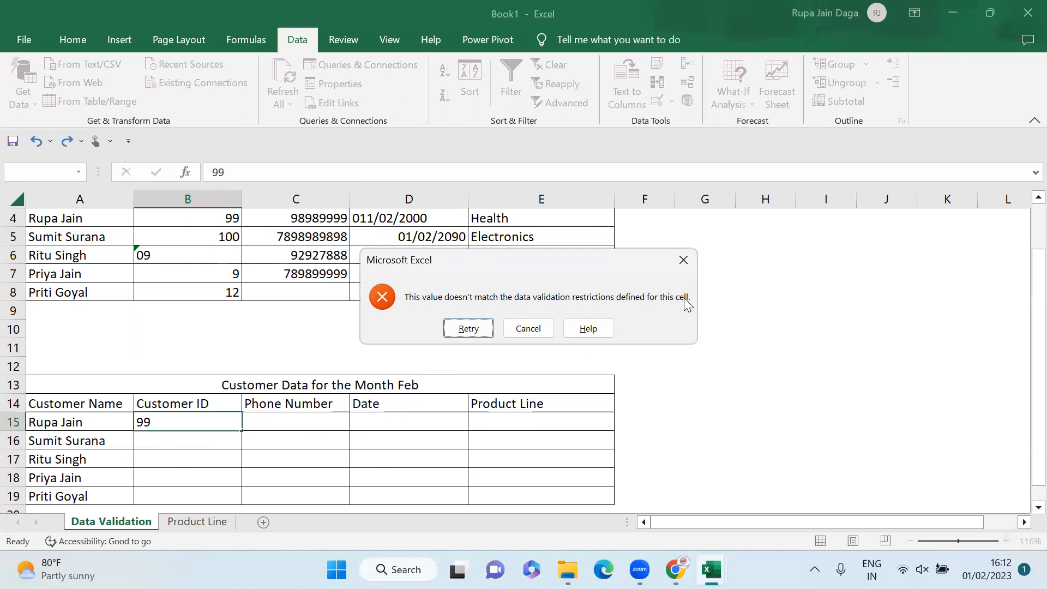
click(483, 330)
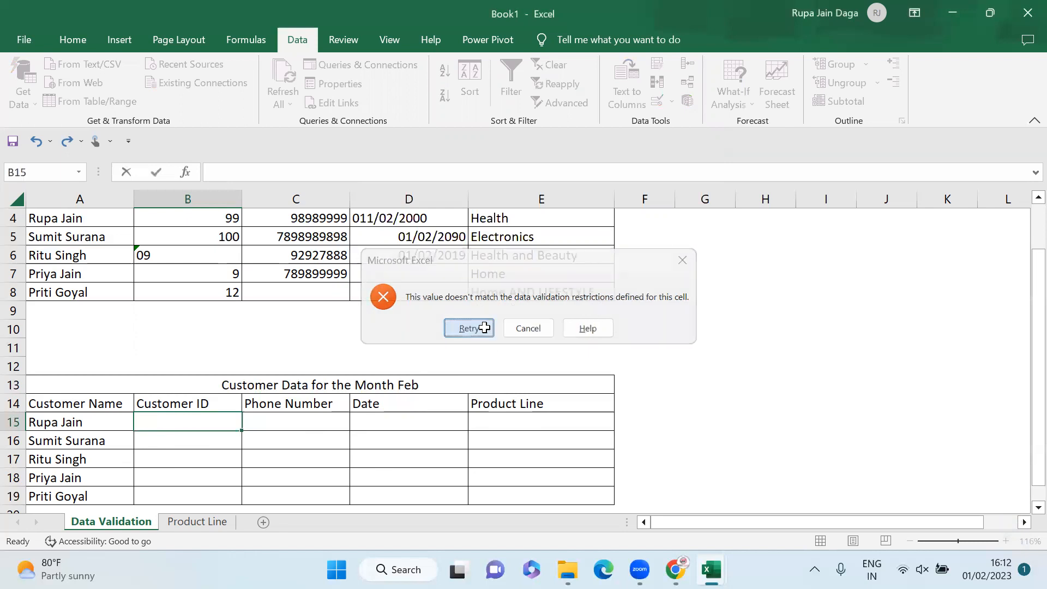
key(Escape)
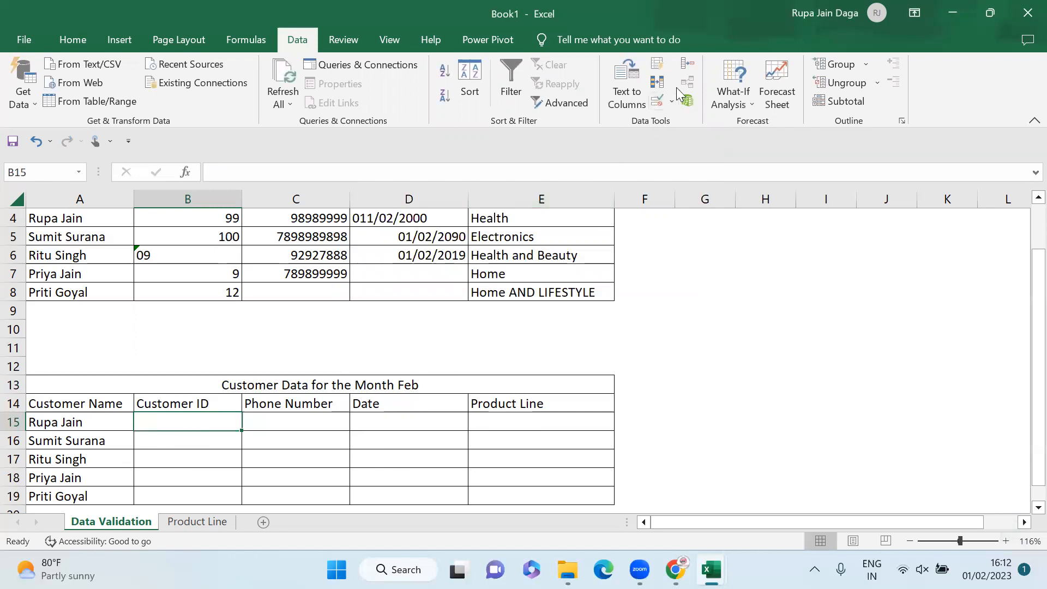
Step: Add the input message 'The range should be between 100-1000' to B15
click(651, 103)
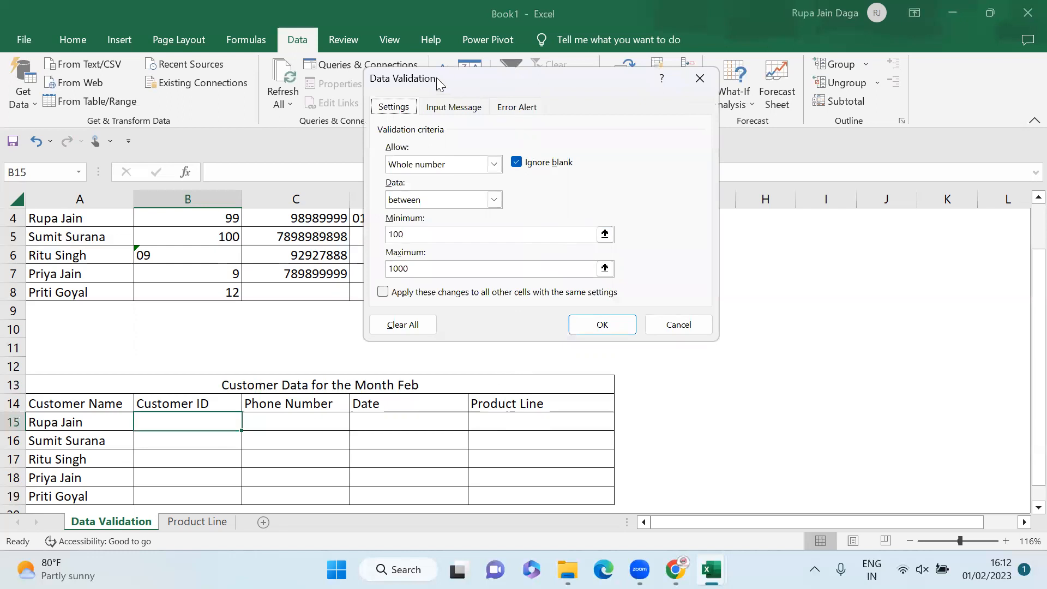
click(464, 109)
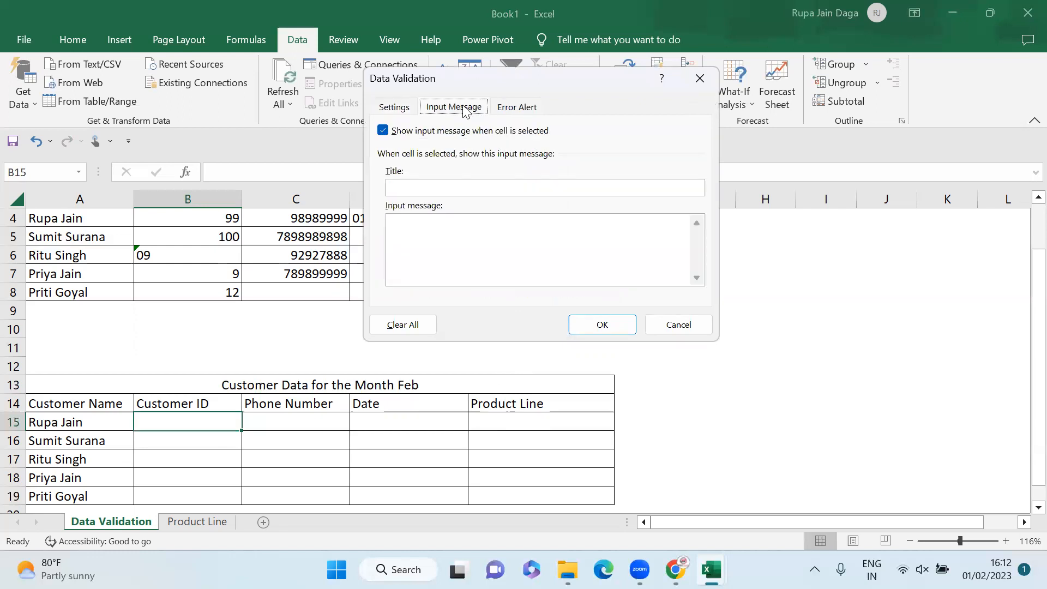
click(402, 224)
text(The range should be between )
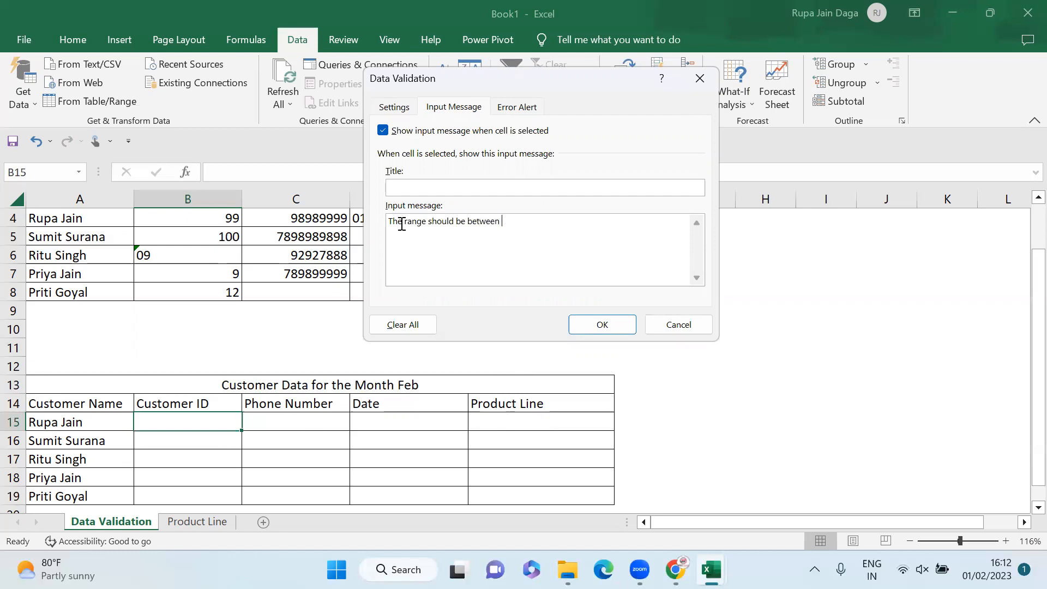
text(100-1000)
click(617, 322)
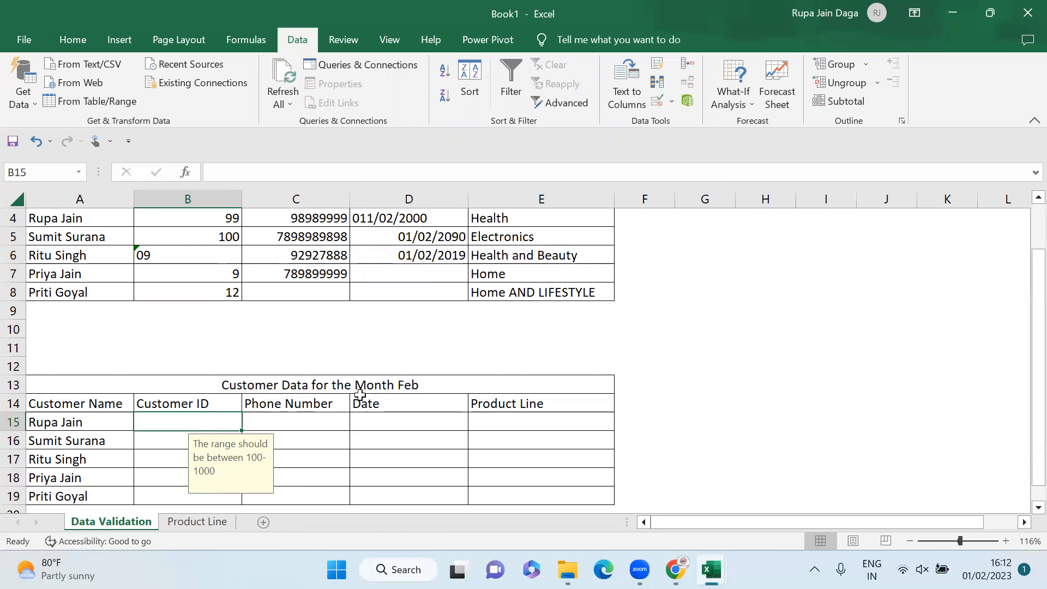
Step: Reopen B15's validation settings and clear the input message text
click(660, 100)
drag(551, 223, 324, 229)
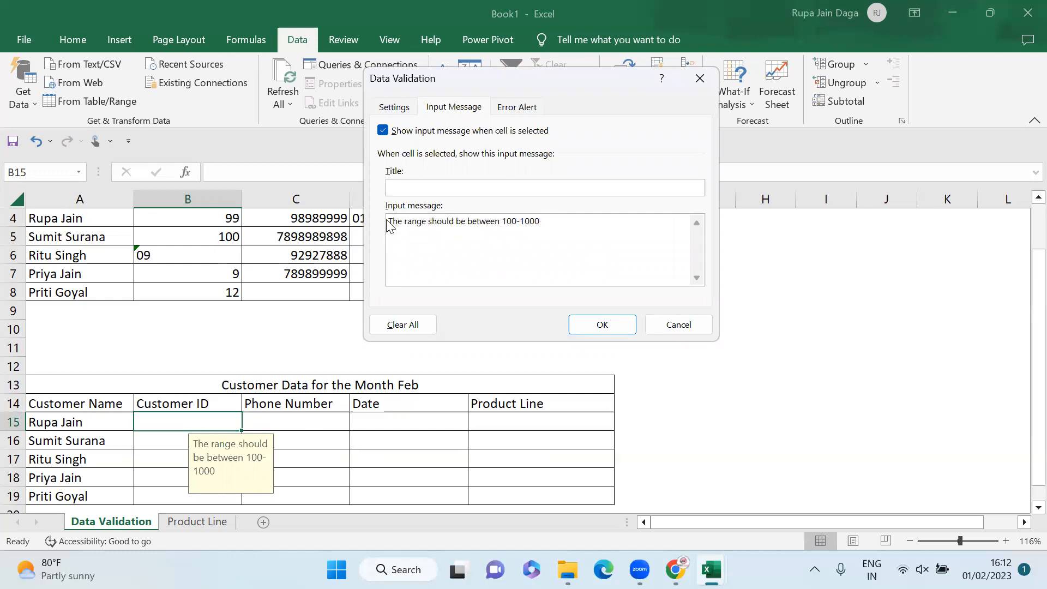
drag(391, 222, 576, 221)
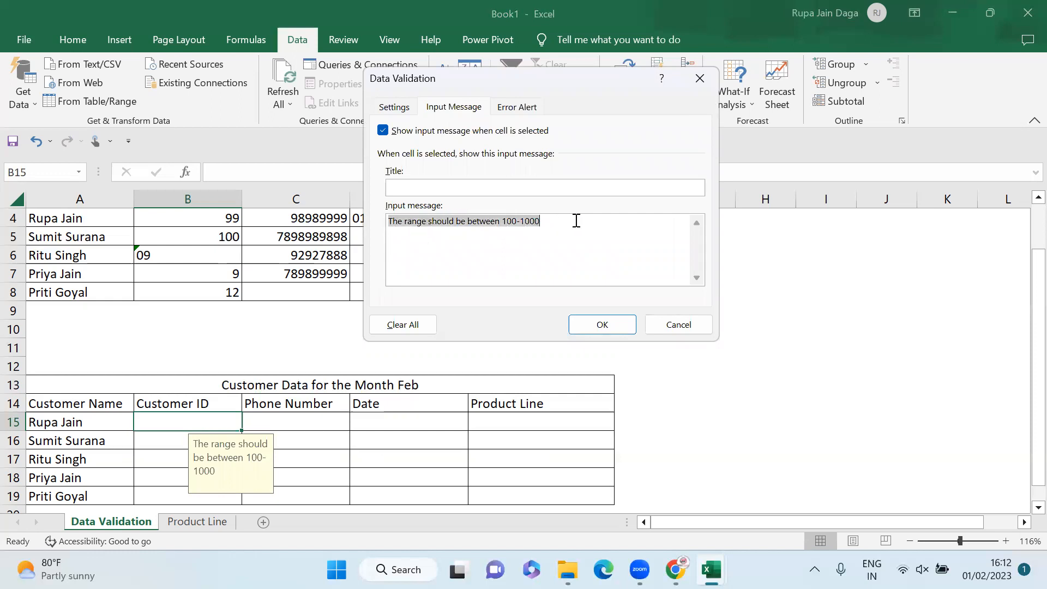
click(415, 329)
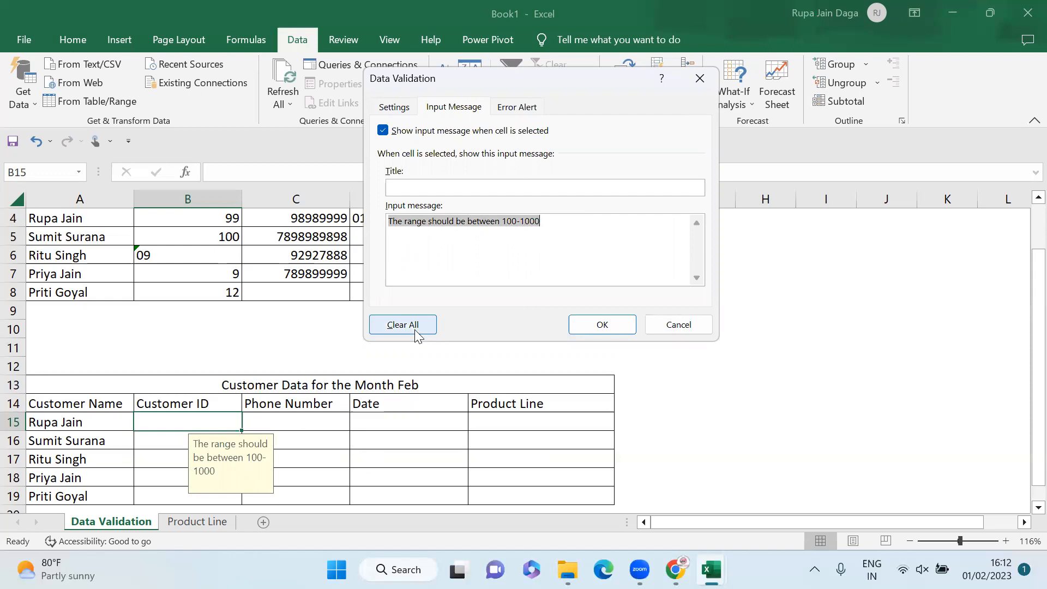
Step: Set a Warning-style error alert reading 'The range should be between 100-1000'
click(517, 108)
click(555, 237)
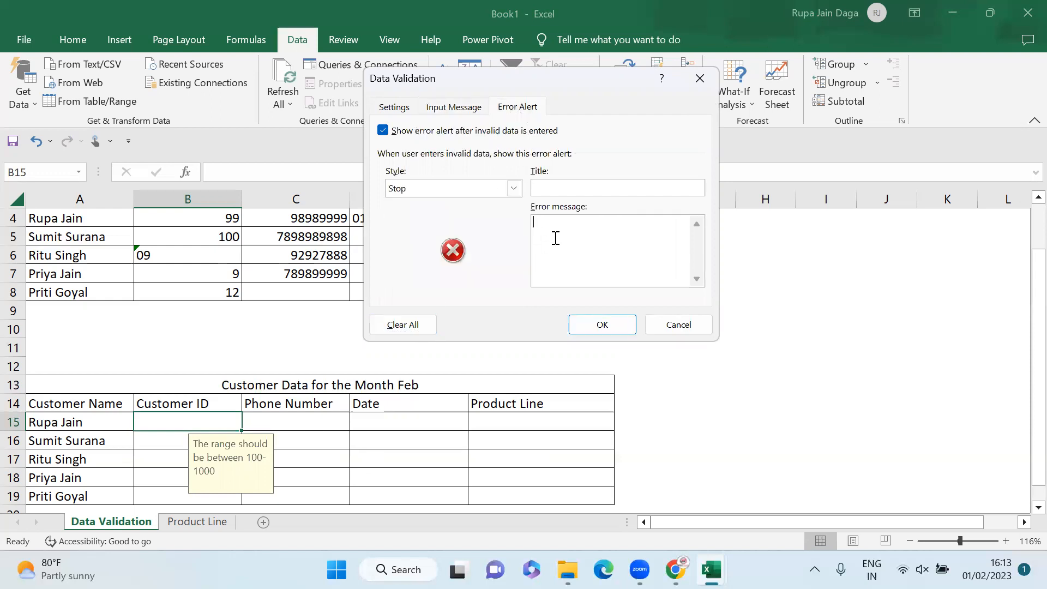
text(The range should be between 100-1000)
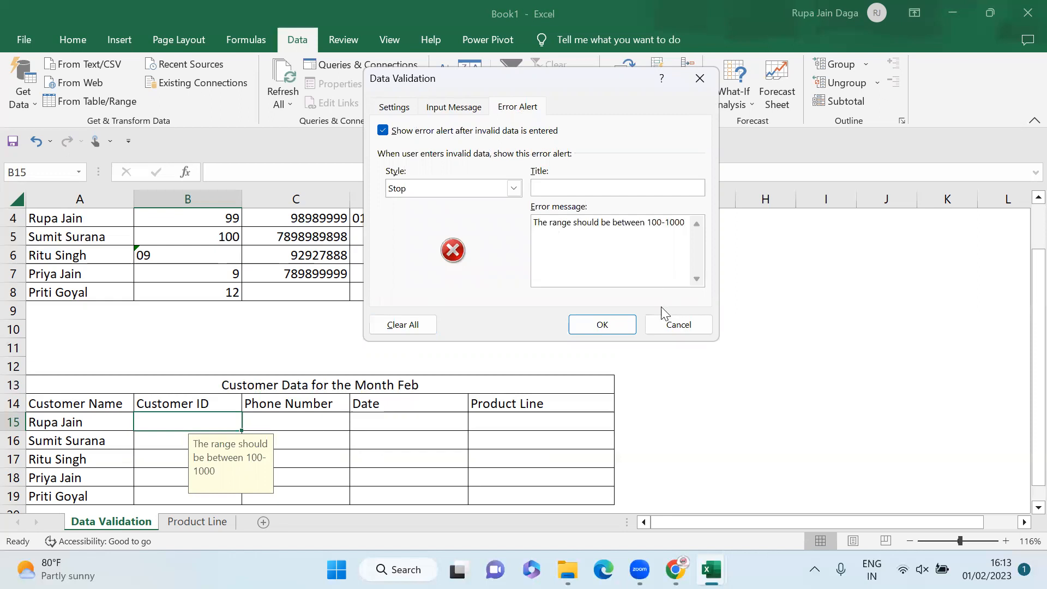
click(515, 194)
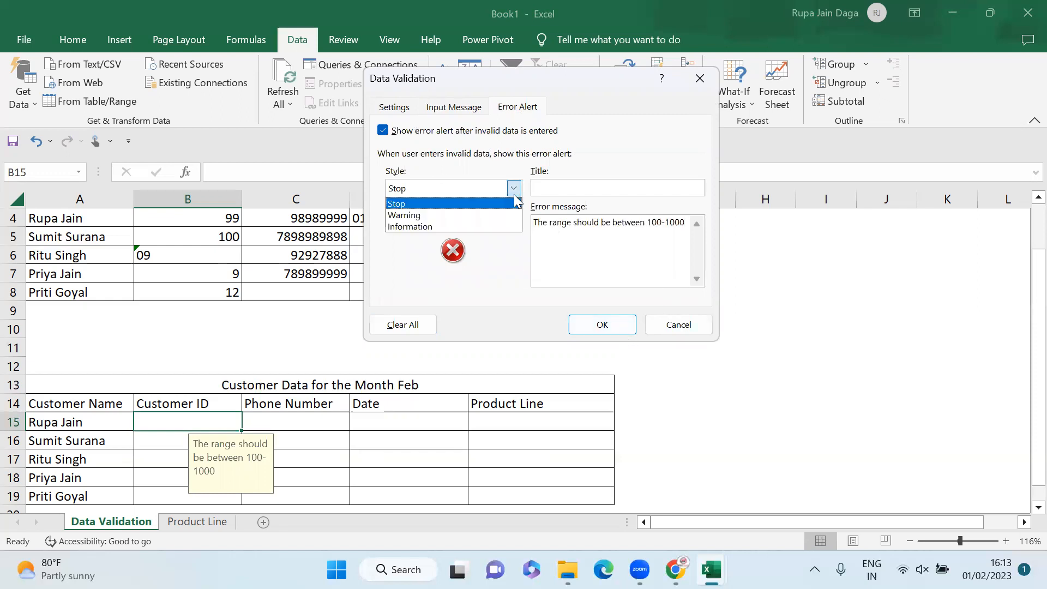
click(483, 215)
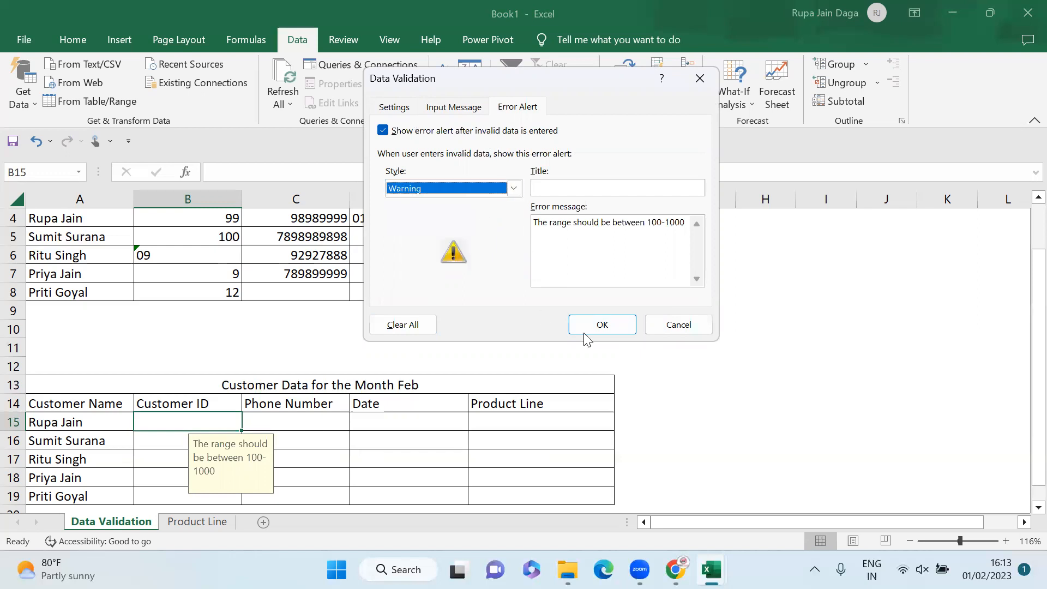
click(621, 331)
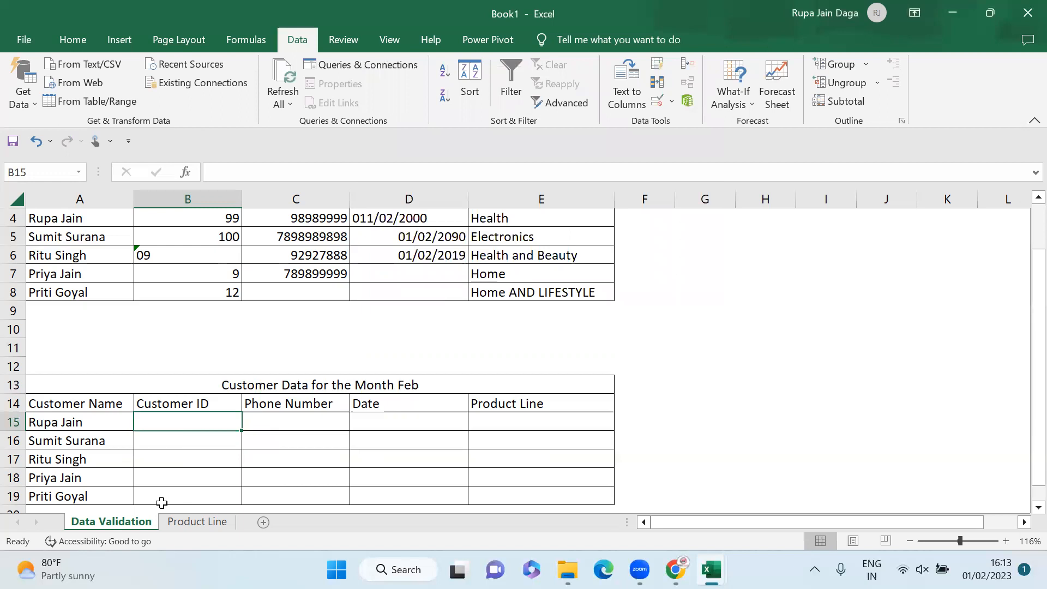
Step: Test B15's rule by entering 99 and then 999
text(99)
key(Return)
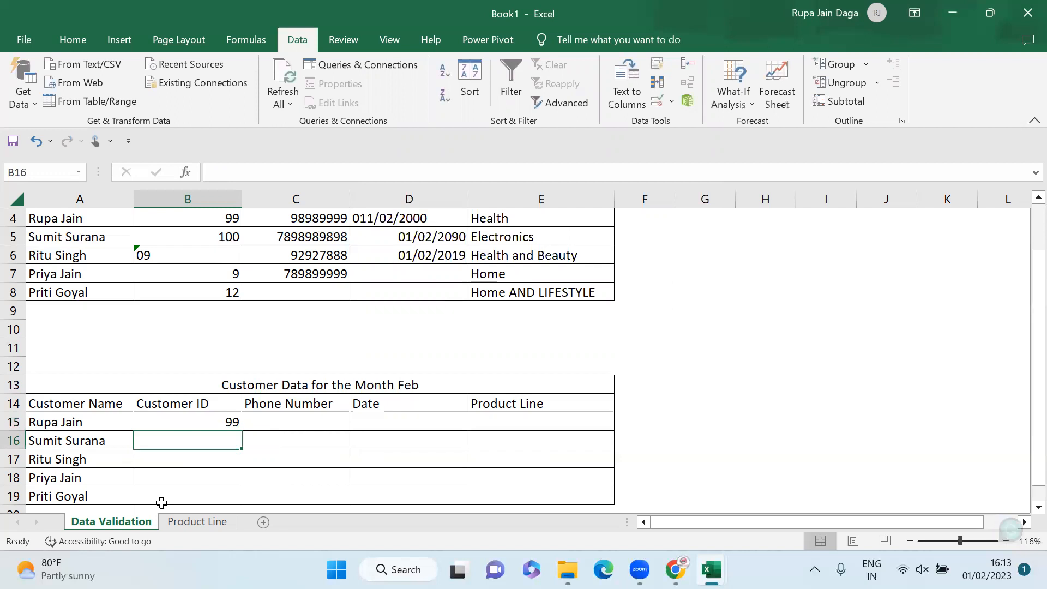
key(Up)
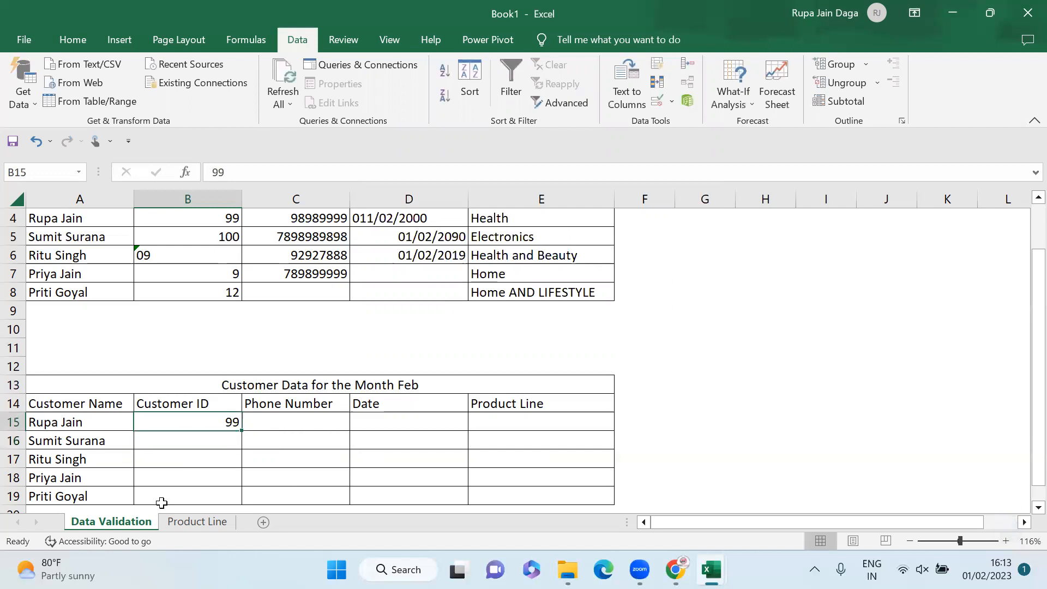
text(999)
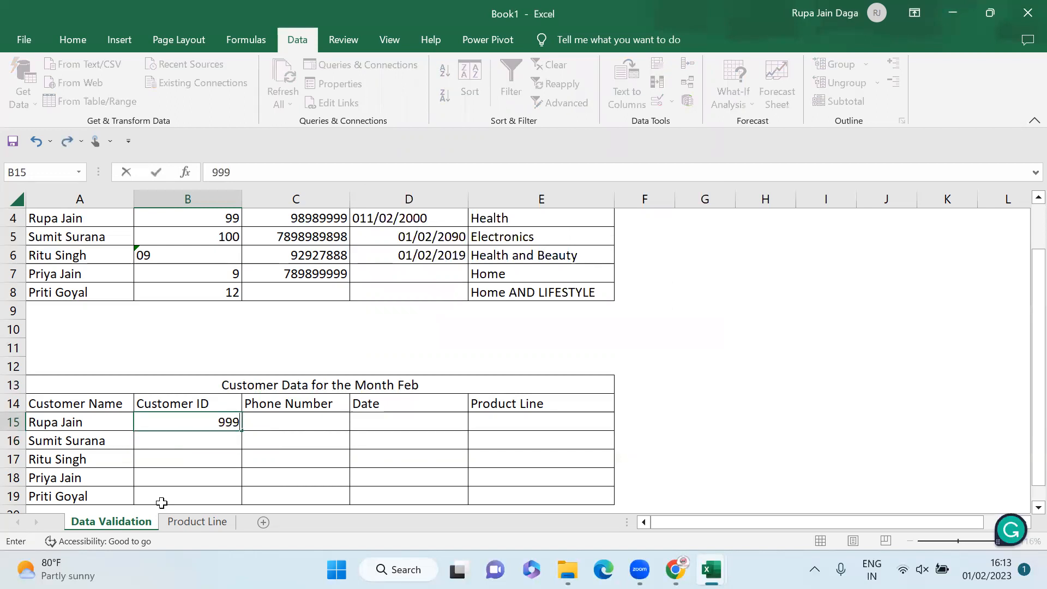
key(Return)
Step: Erase the test entry so B15 is blank, then reselect B15
key(Up)
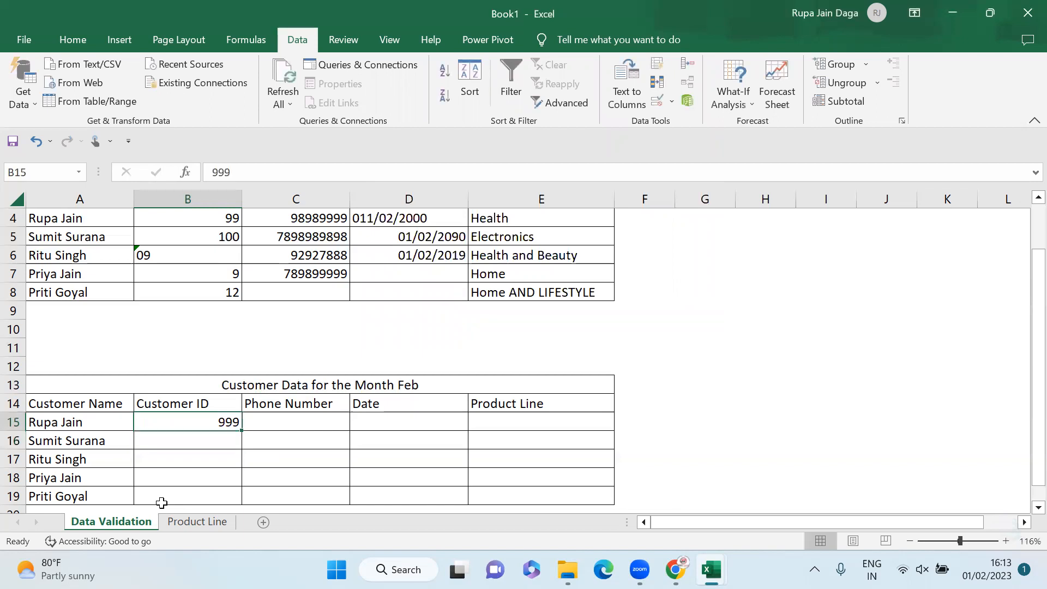
text(2)
key(BackSpace)
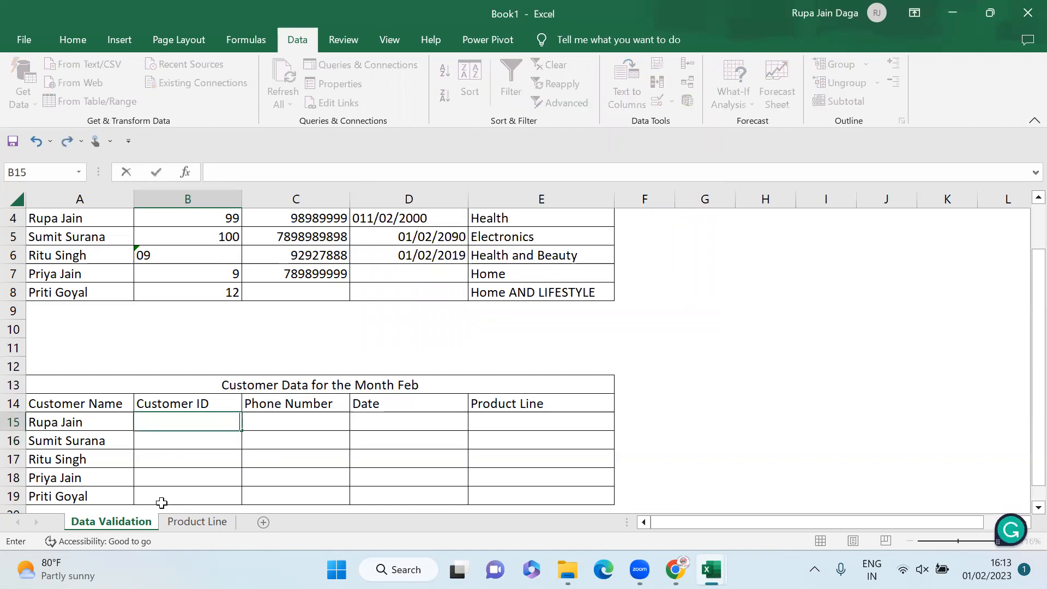
click(267, 457)
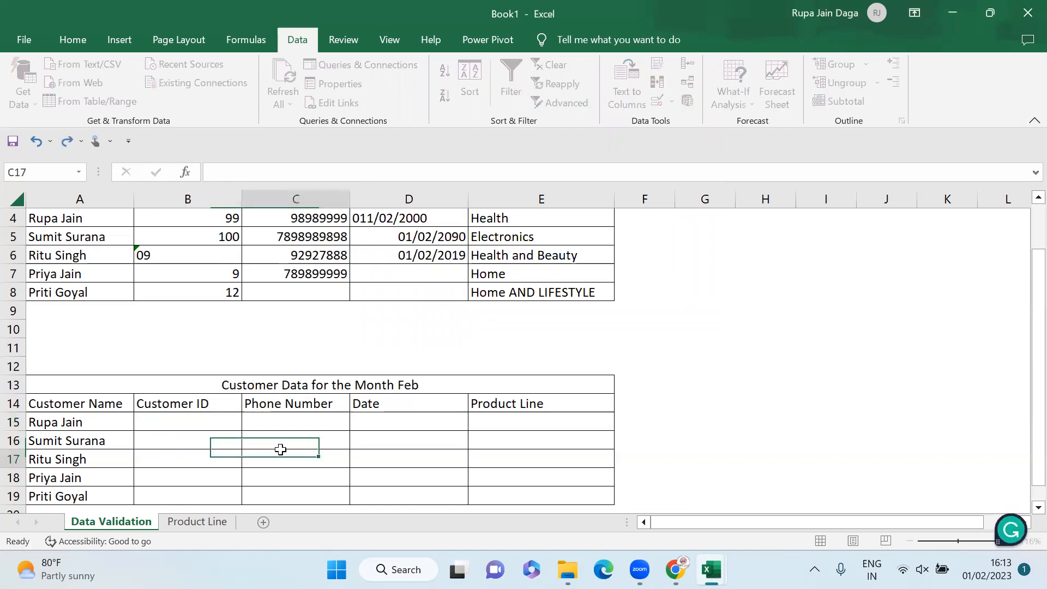
click(234, 429)
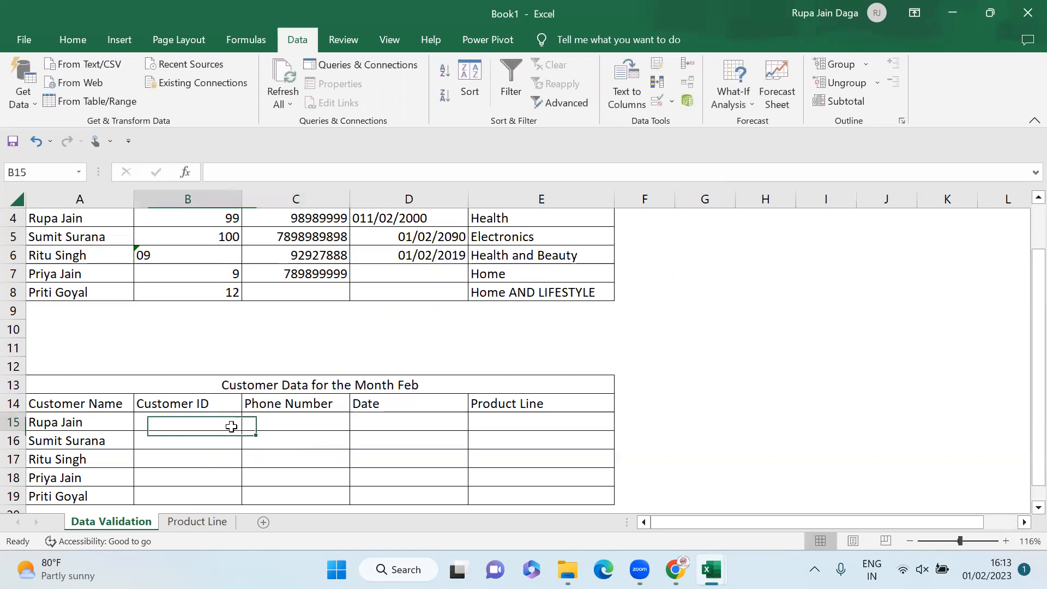
Step: Set B15's validation criteria to whole numbers between 100 and 1000 again
click(659, 103)
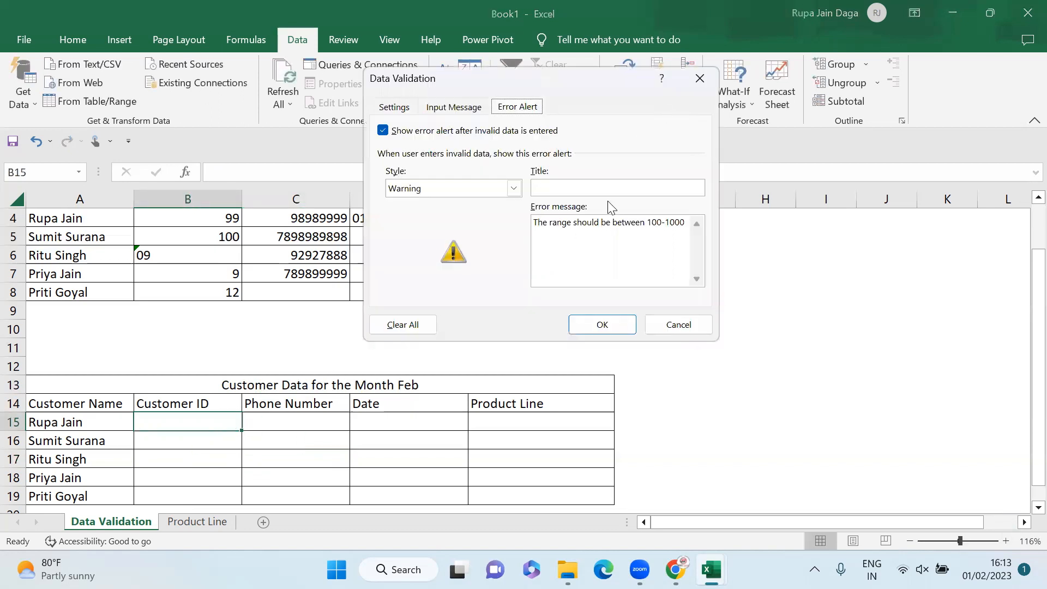
click(395, 108)
click(495, 166)
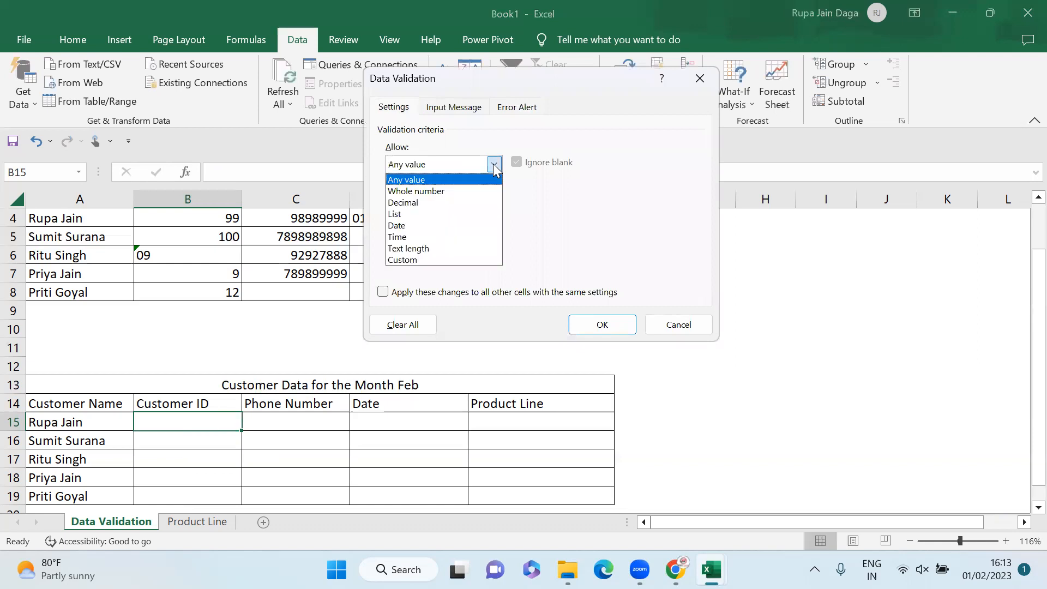
click(458, 192)
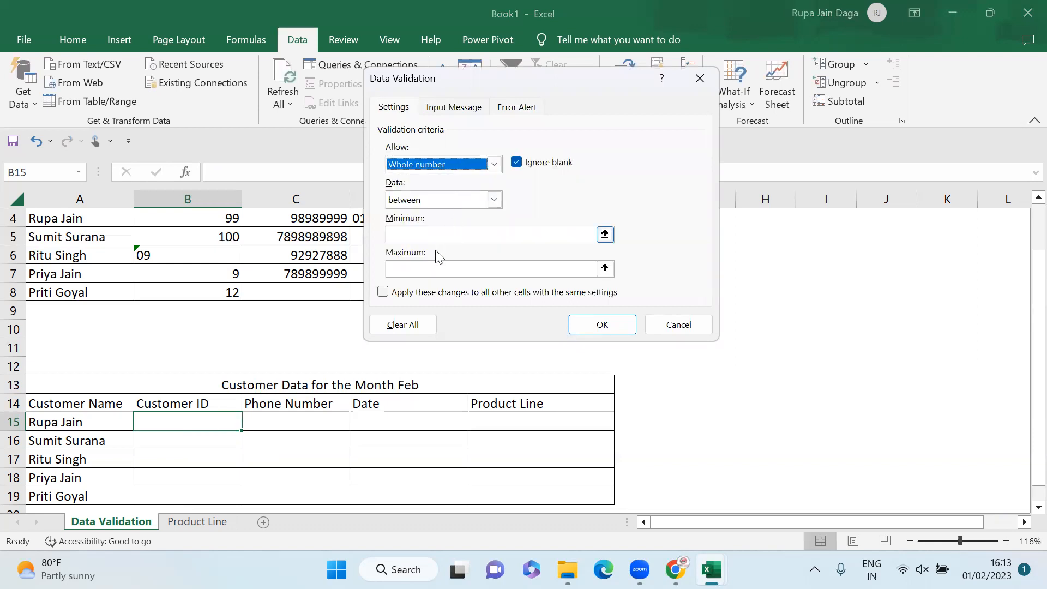
click(452, 235)
text(100)
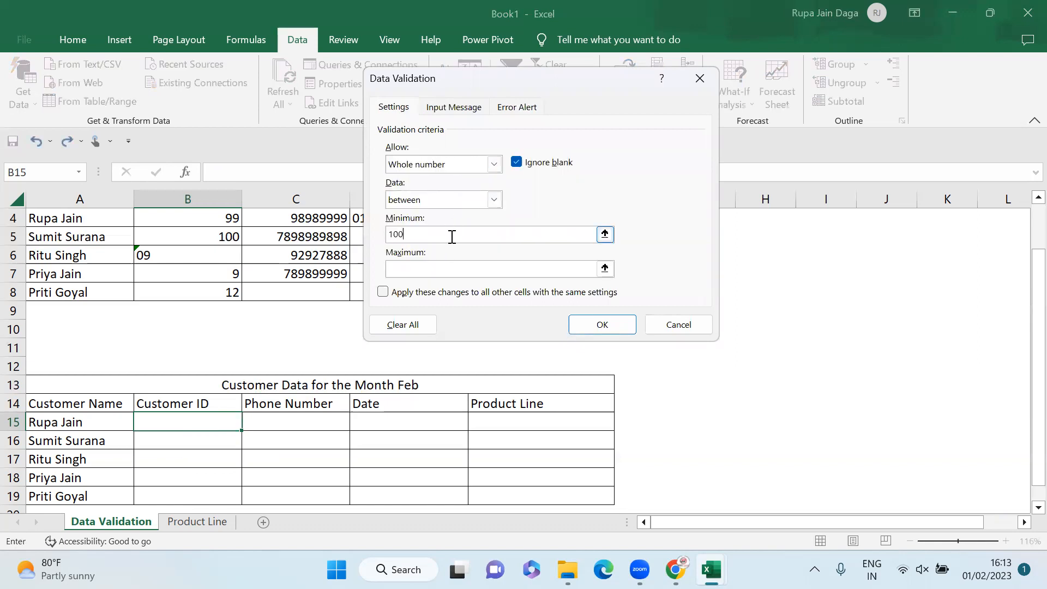
click(433, 272)
text(1000)
Step: Apply the rule with its Warning alert and reject a test entry of 1011 in B15
click(524, 108)
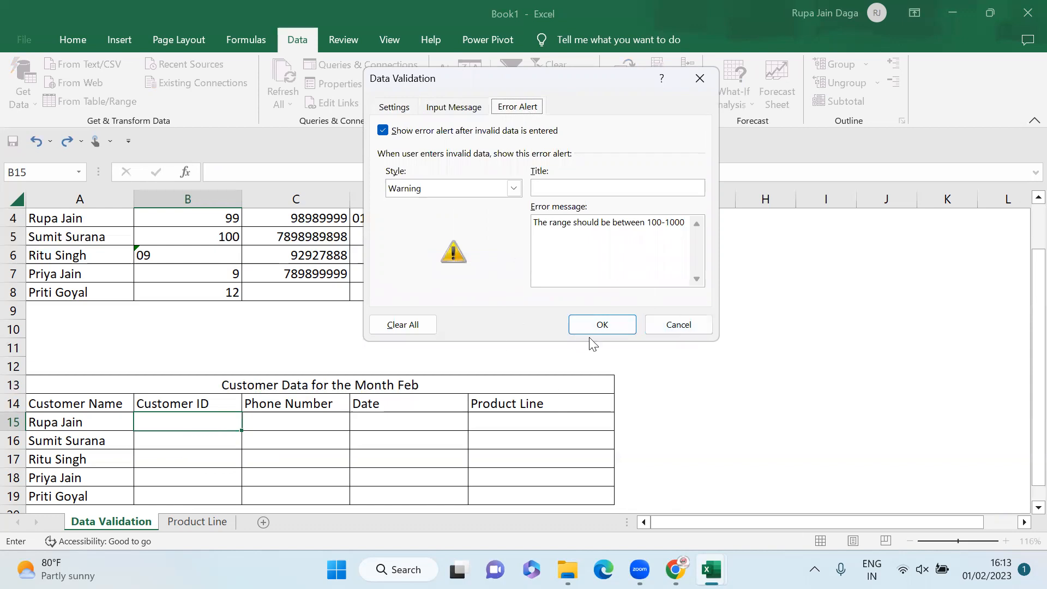
click(600, 323)
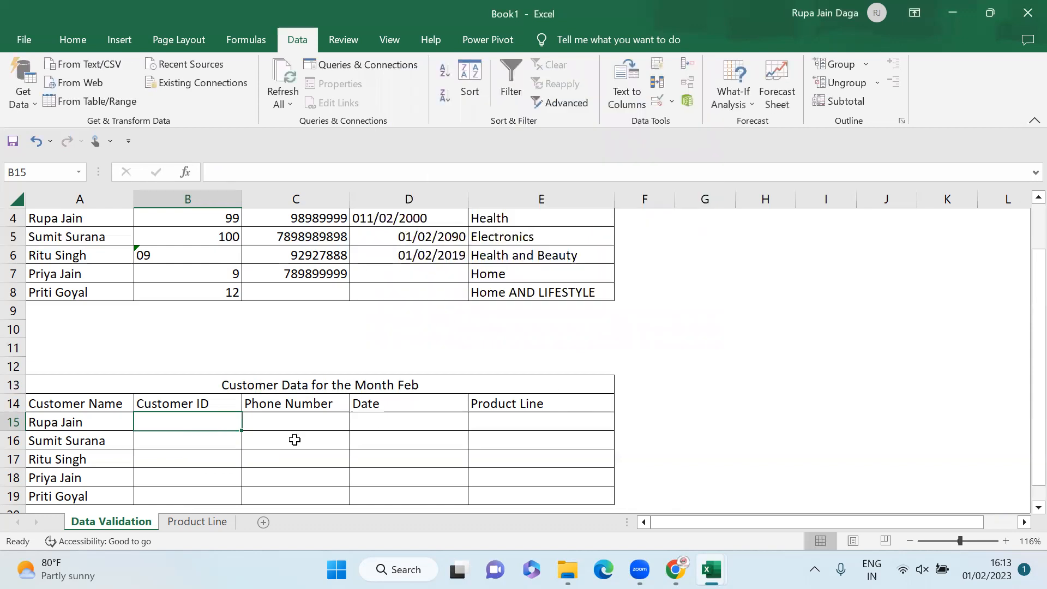
text(1011)
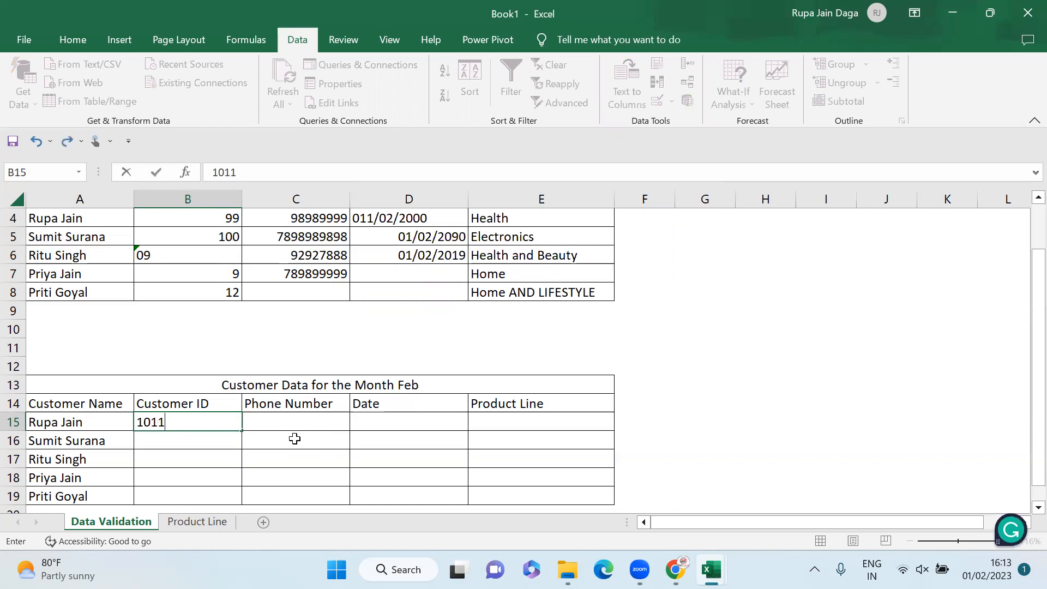
key(Return)
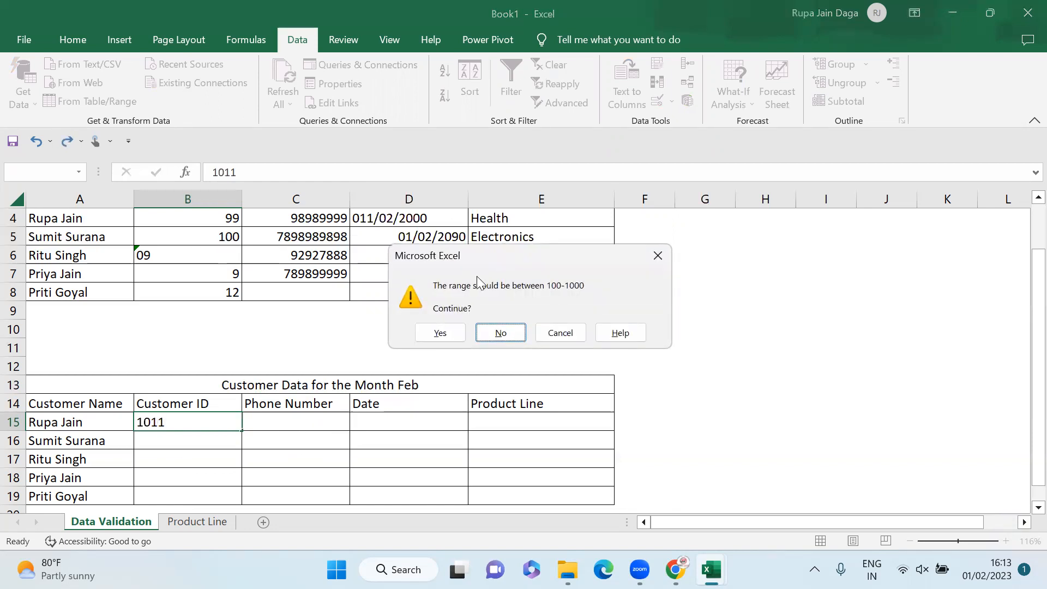
click(657, 255)
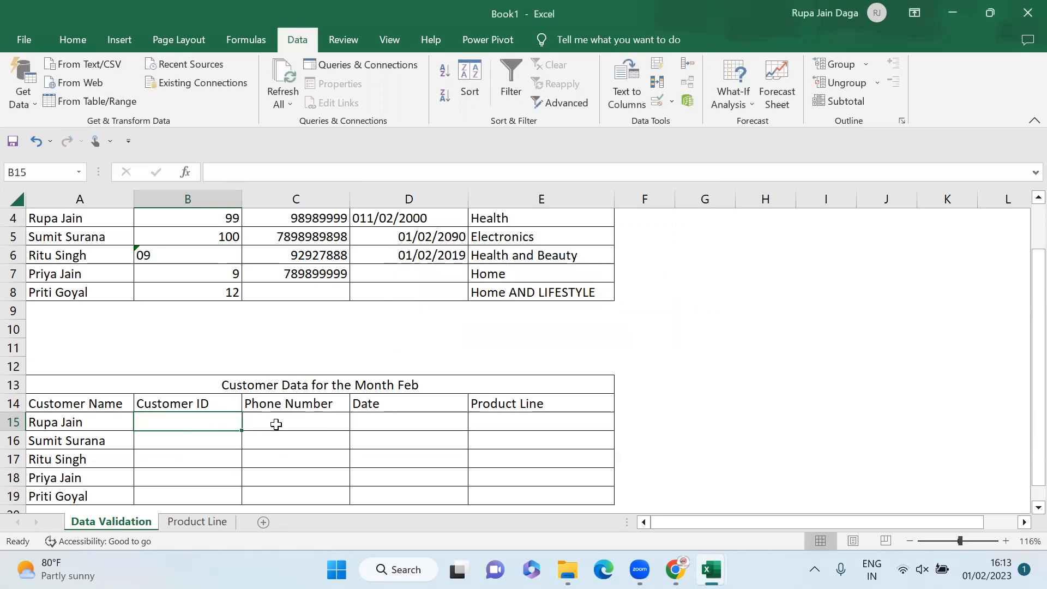
Step: Enter 1000 in B15 and paste it down into B16:B19
text(1000)
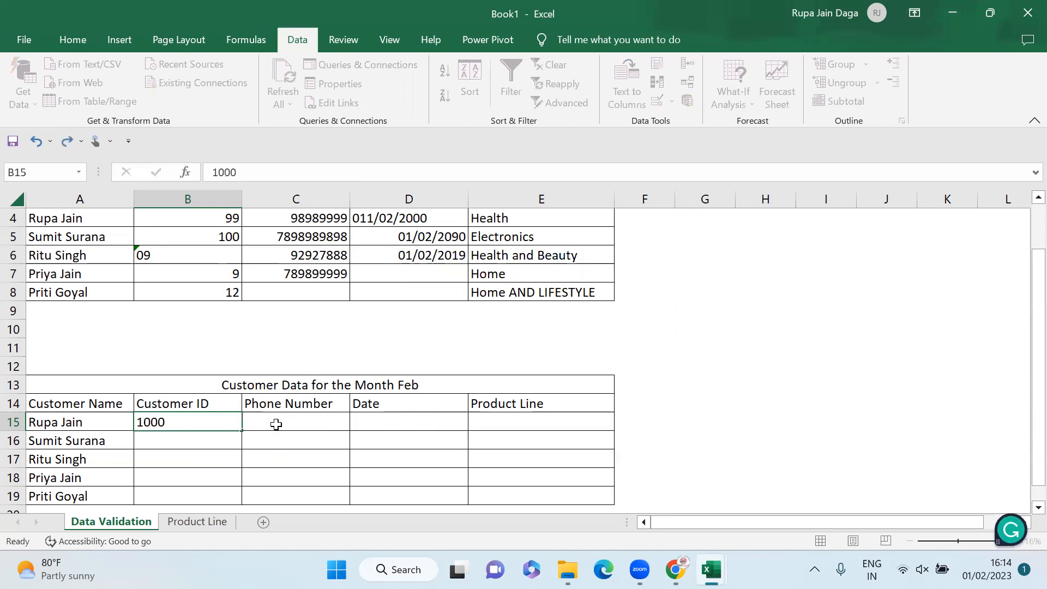
key(Return)
key(Up)
key(ctrl+c)
key(shift+Down)
key(shift+Down)
key(shift+Down)
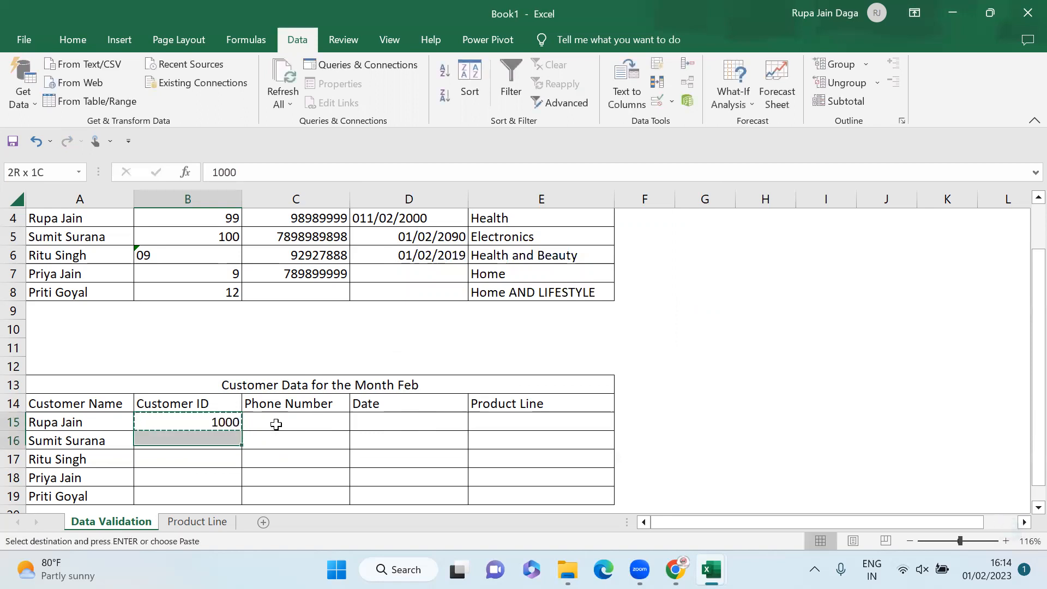
key(shift+Down)
key(ctrl+v)
key(Escape)
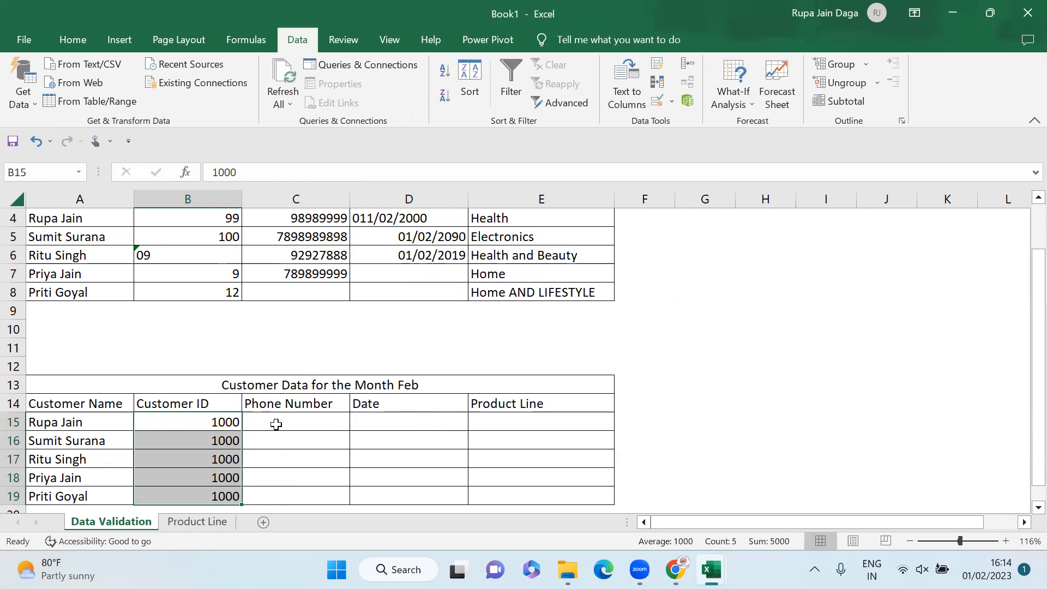
Step: Delete the pasted 1000 values from B16:B19
key(Up)
key(Down)
key(shift+Down)
key(Up)
key(Down)
key(Down)
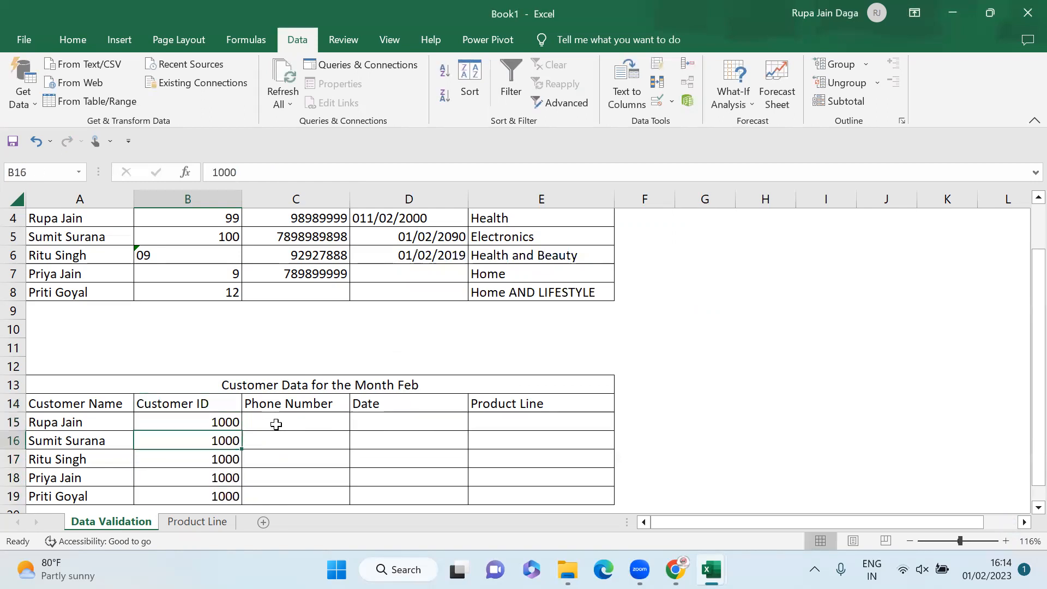
key(shift+Down)
key(shift+Down)
key(shift+Down)
key(Delete)
Step: Copy B15 and select B16:B19 as the paste target
key(Up)
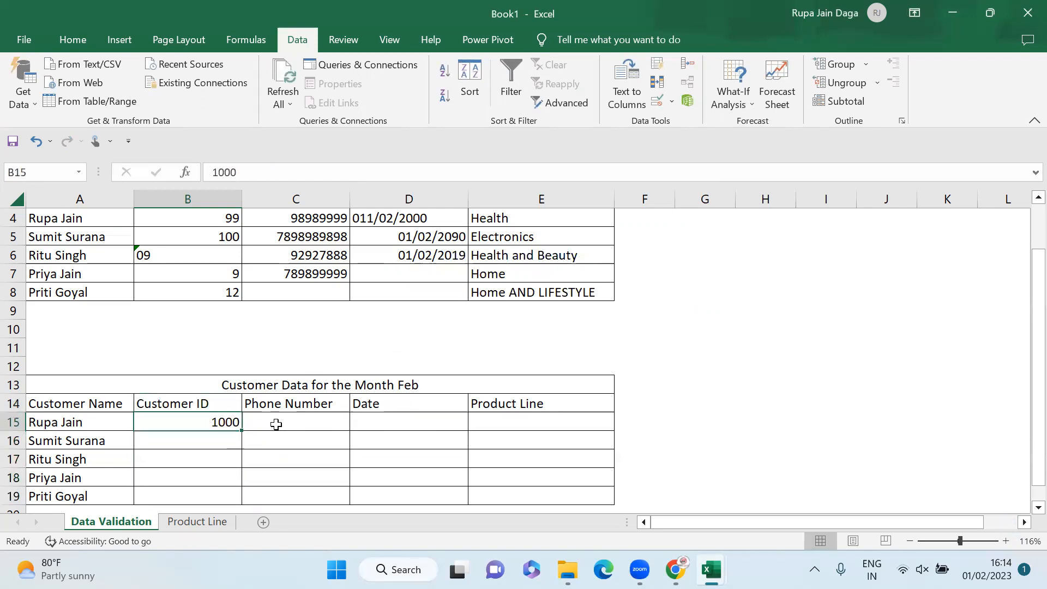
key(ctrl+c)
key(Down)
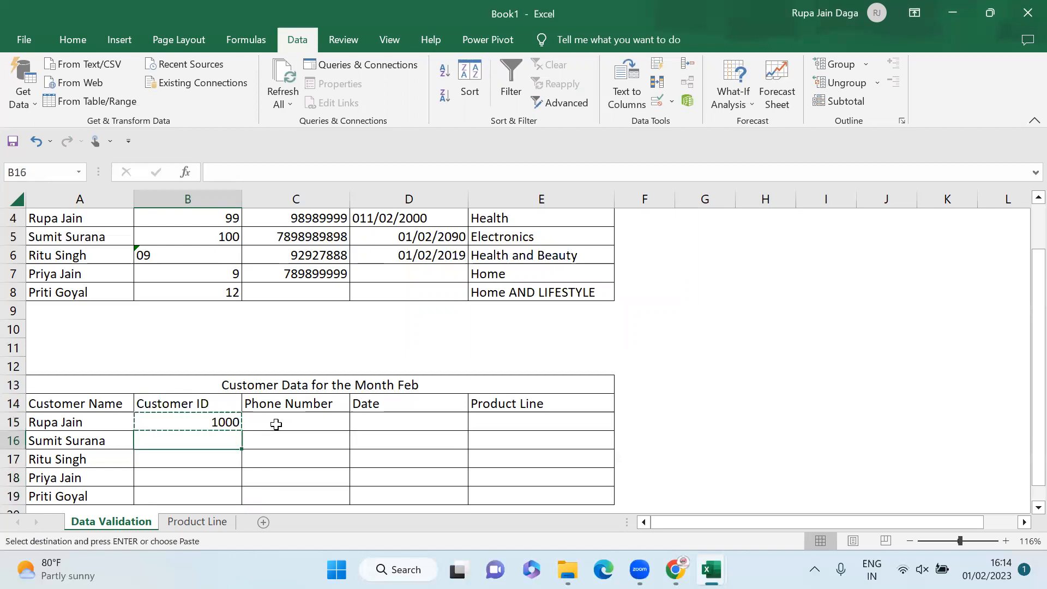
key(shift+Down)
key(shift+Down)
key(shift+Down)
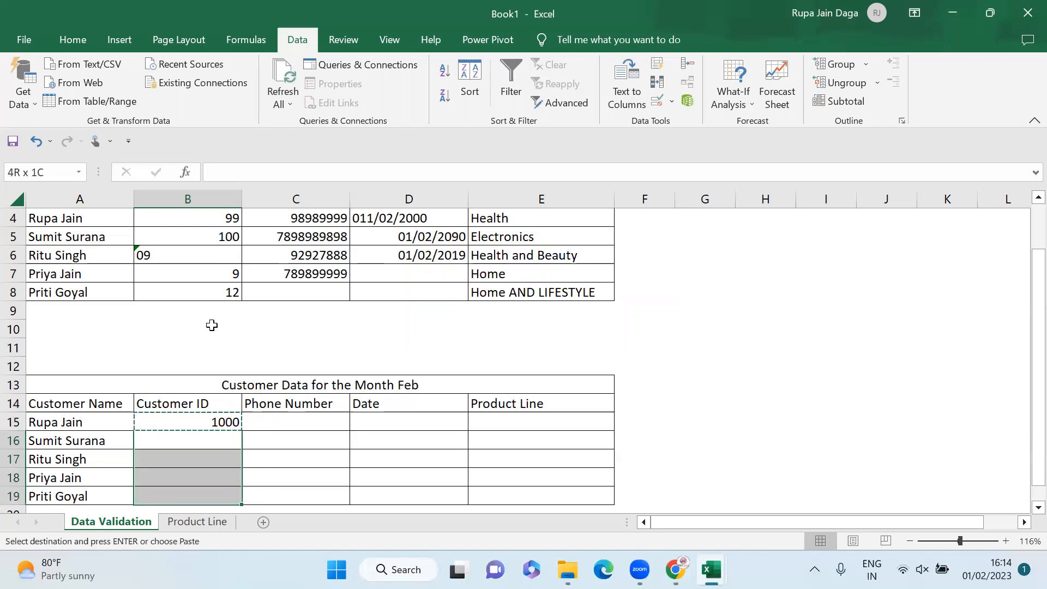
Step: Paste Special only B15's validation rule onto B16:B19, then select B16
click(59, 41)
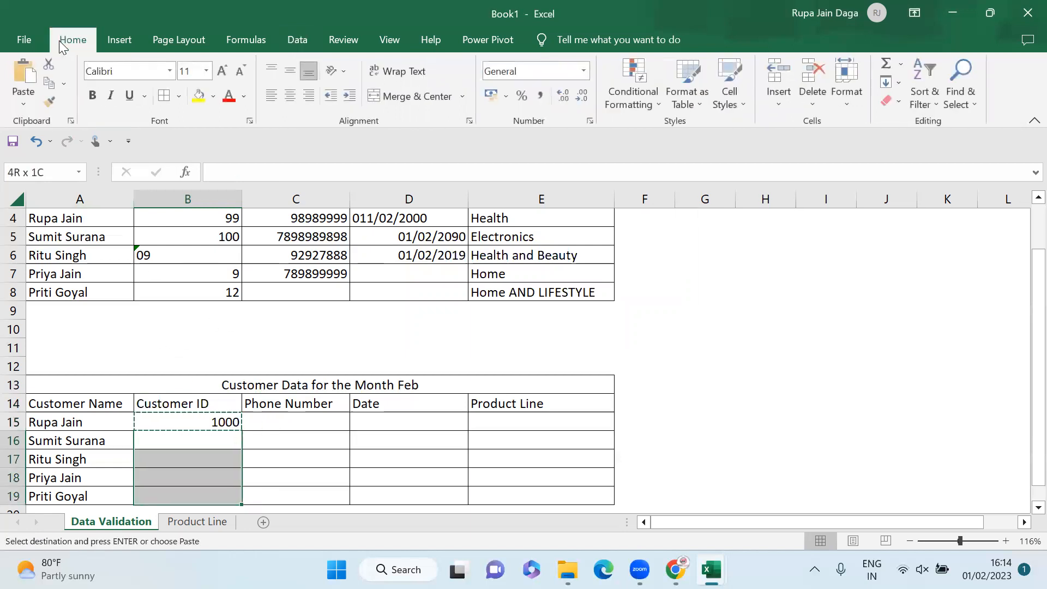
click(21, 104)
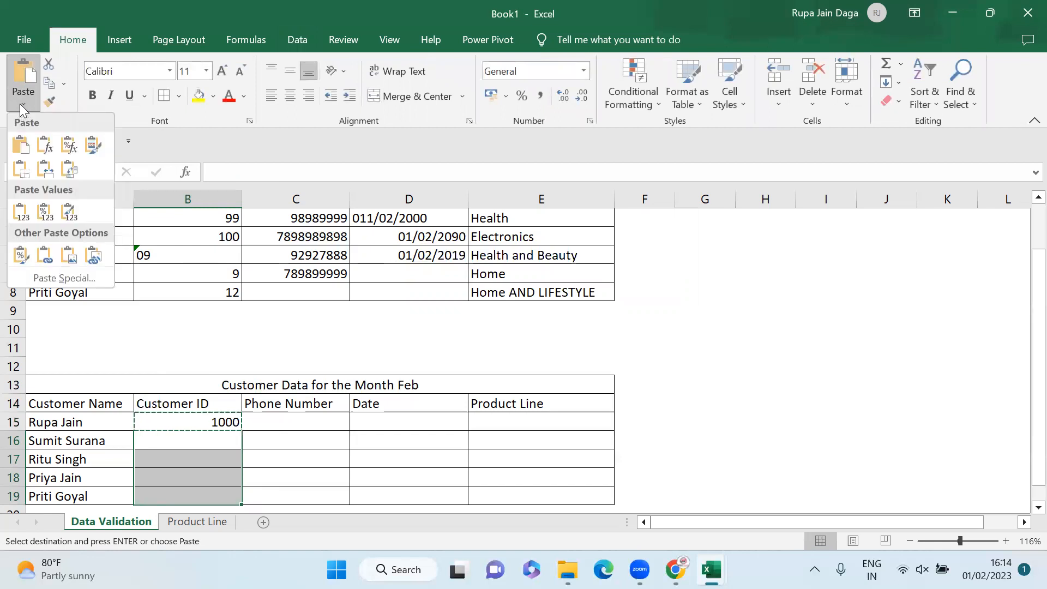
click(54, 277)
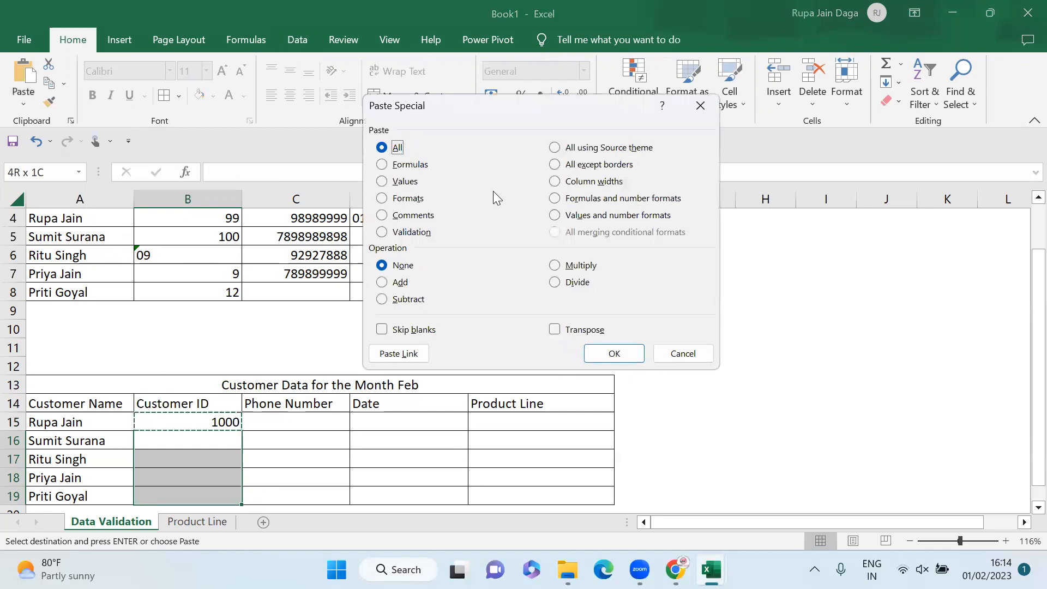
click(401, 232)
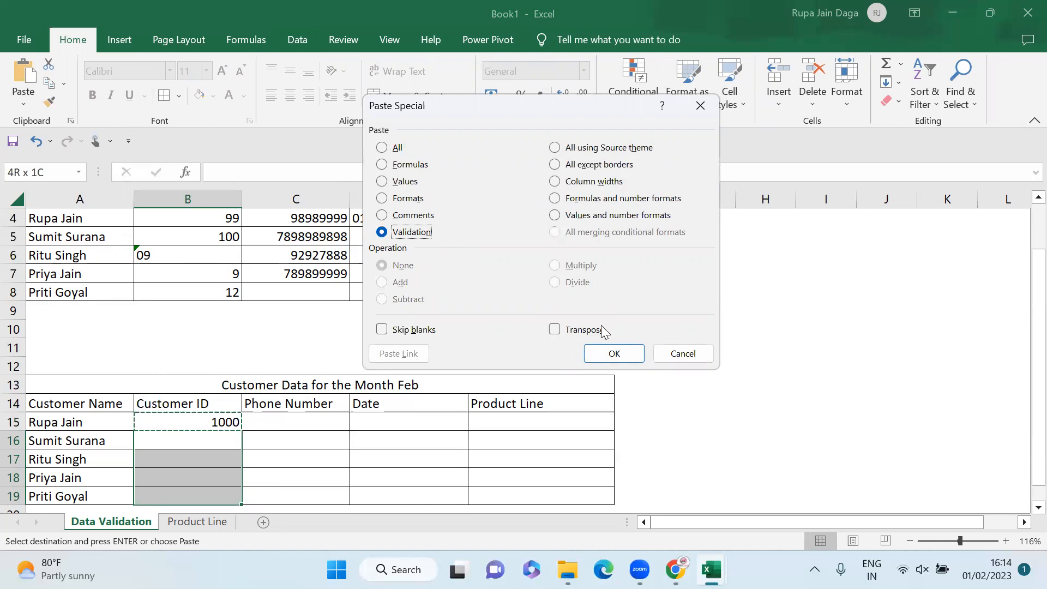
click(634, 357)
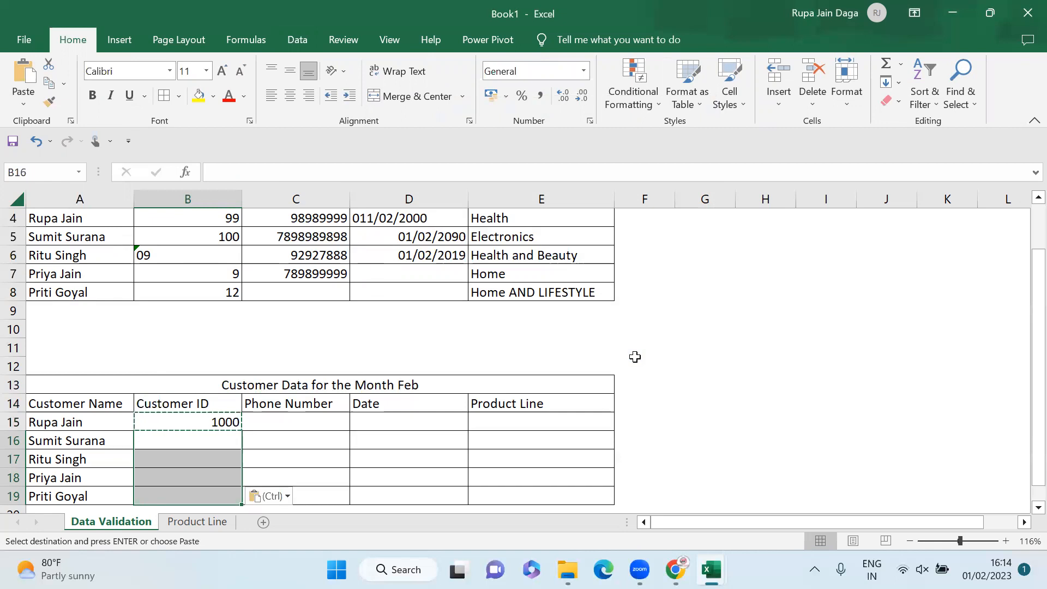
click(221, 435)
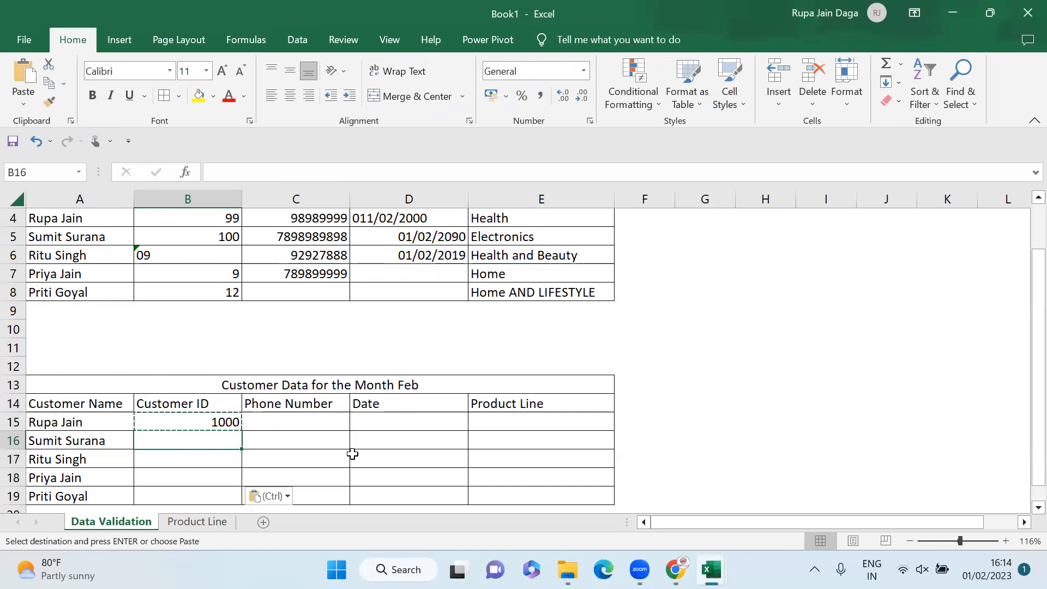
text(89)
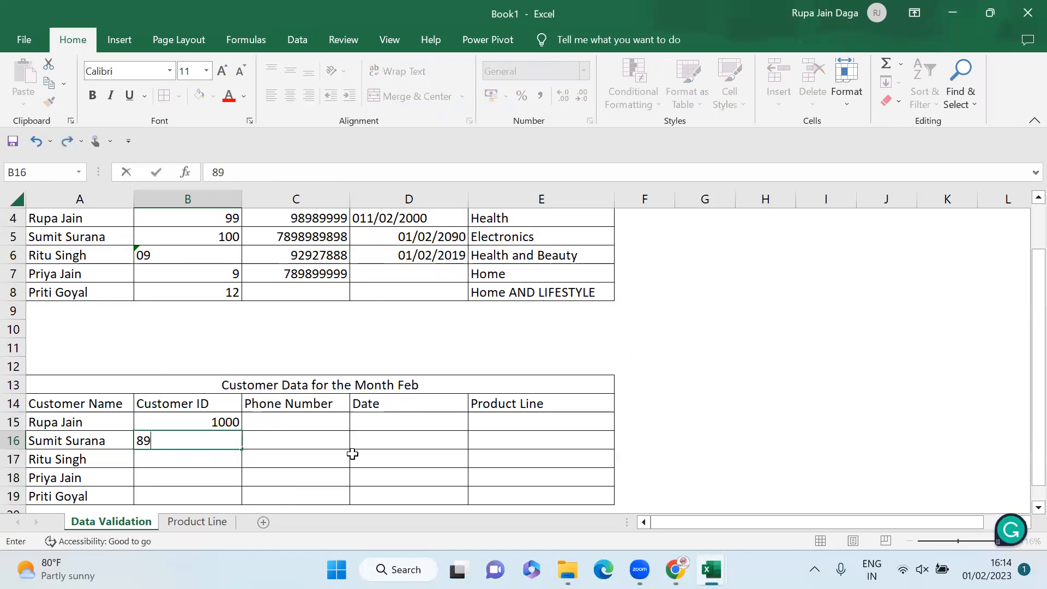
key(Return)
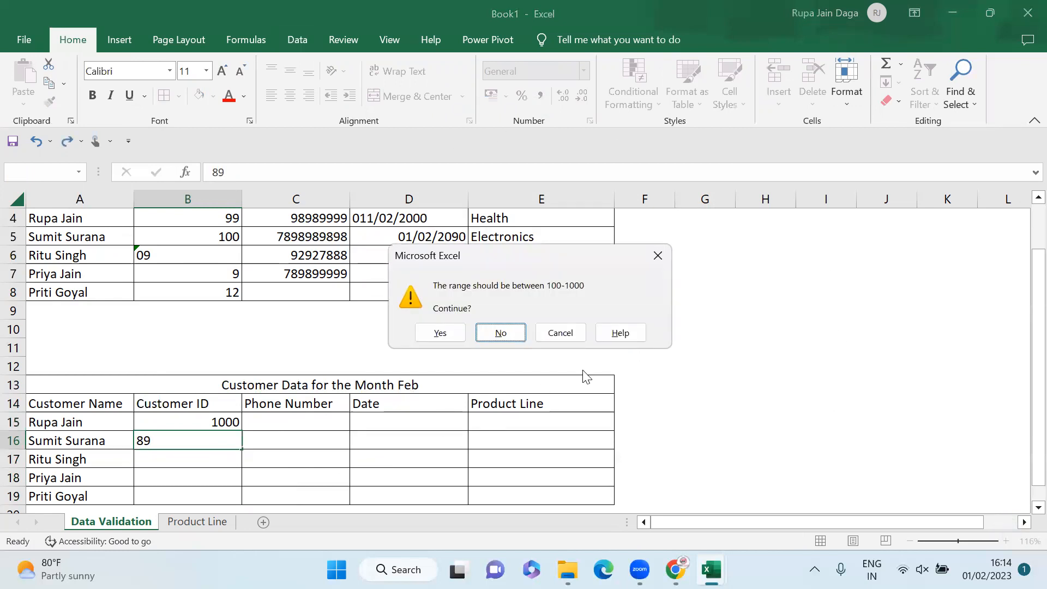
key(Escape)
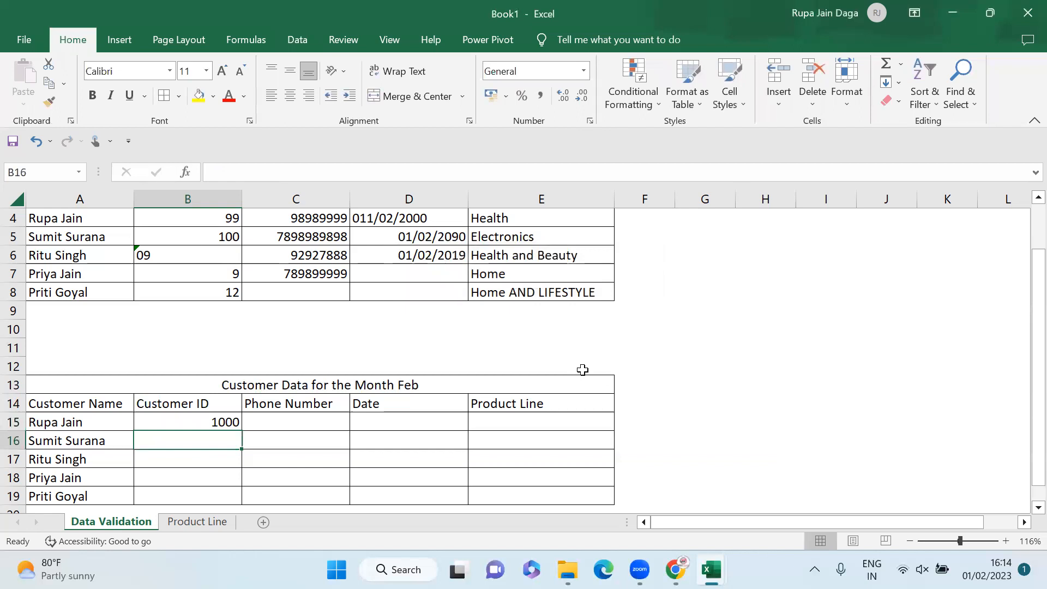
key(Up)
key(Right)
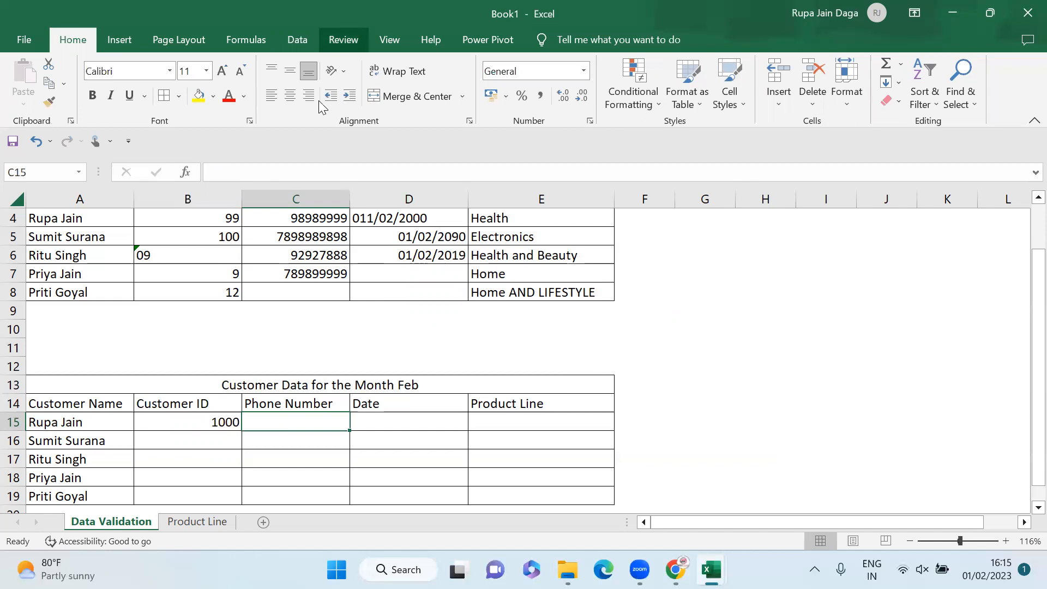
Step: Require Phone Number cell C15 to have a text length equal to 10
click(298, 40)
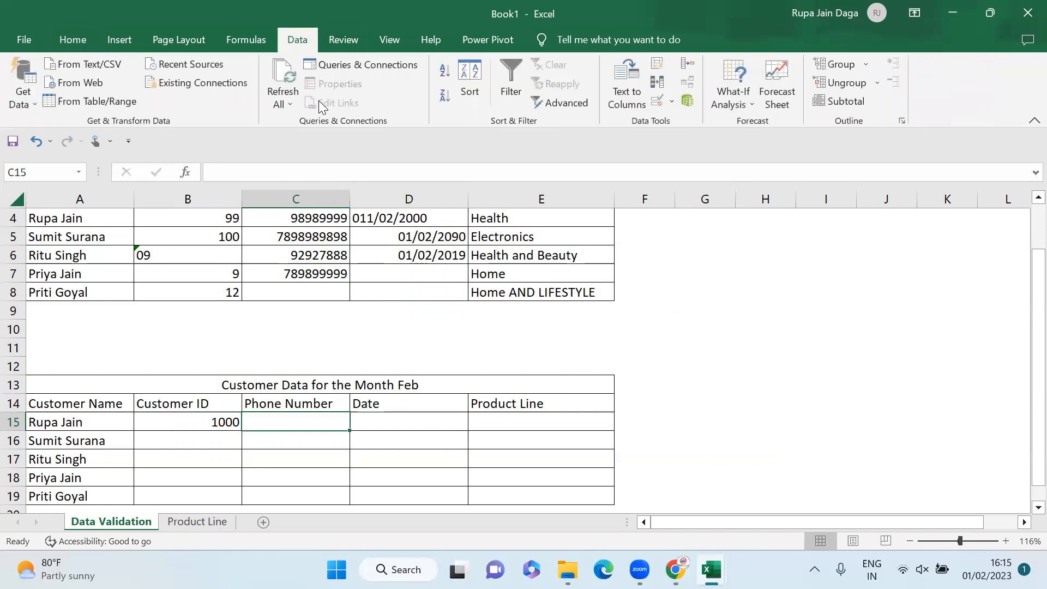
click(661, 101)
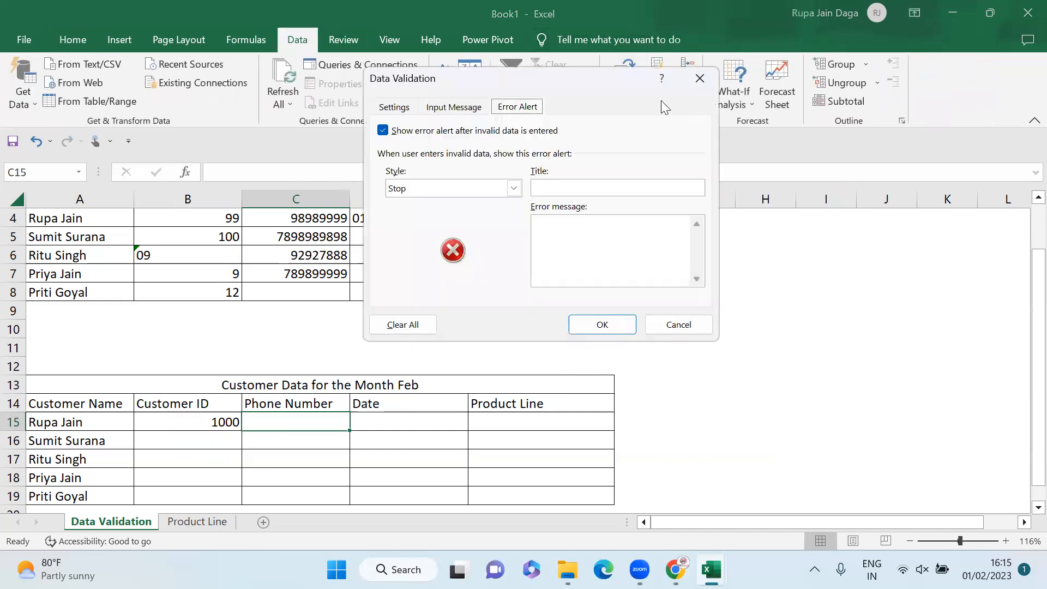
click(394, 108)
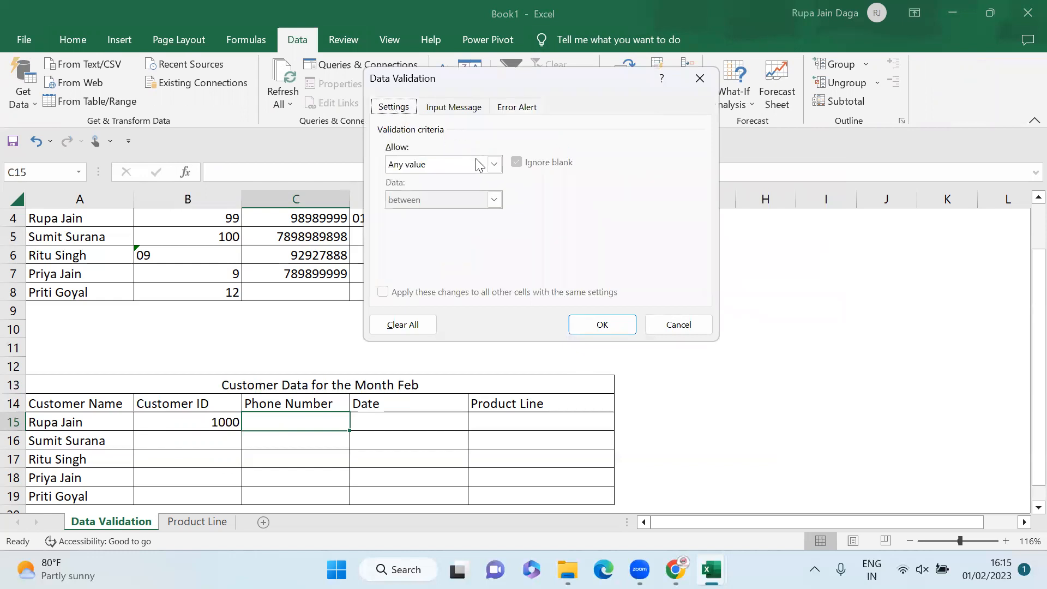
click(493, 165)
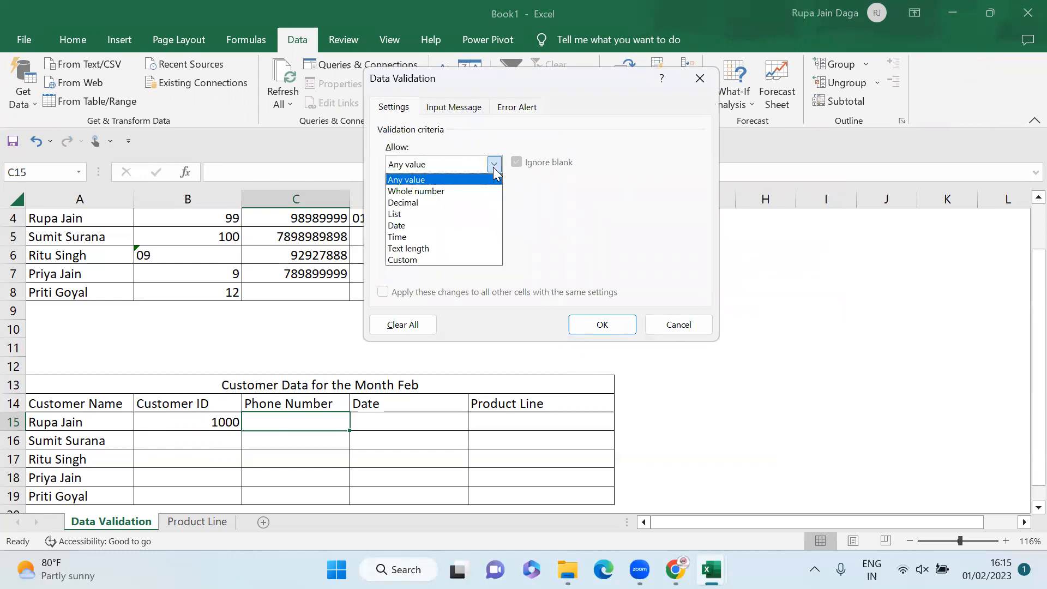
click(446, 248)
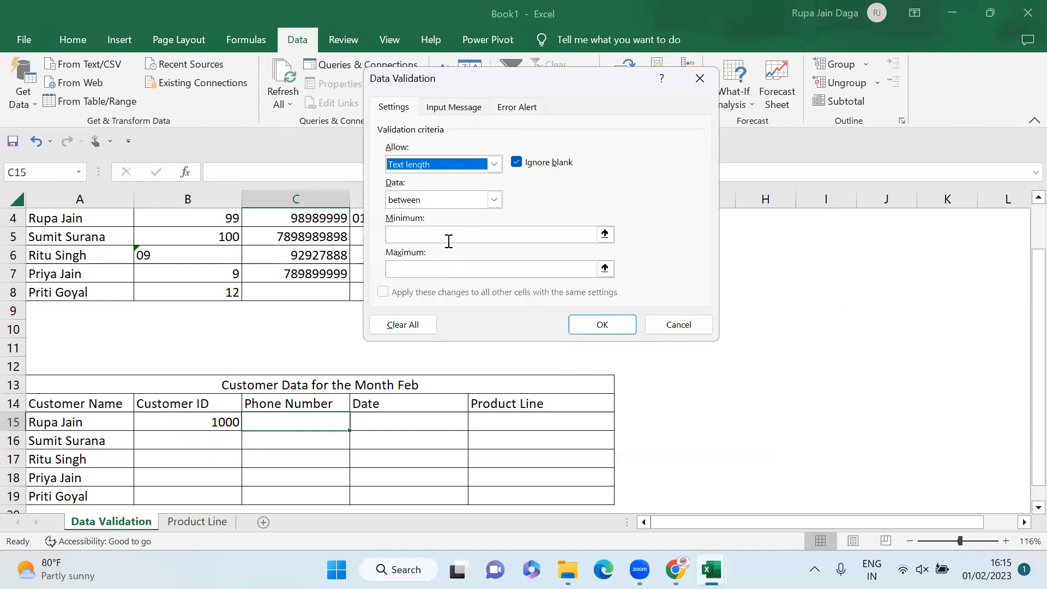
click(493, 199)
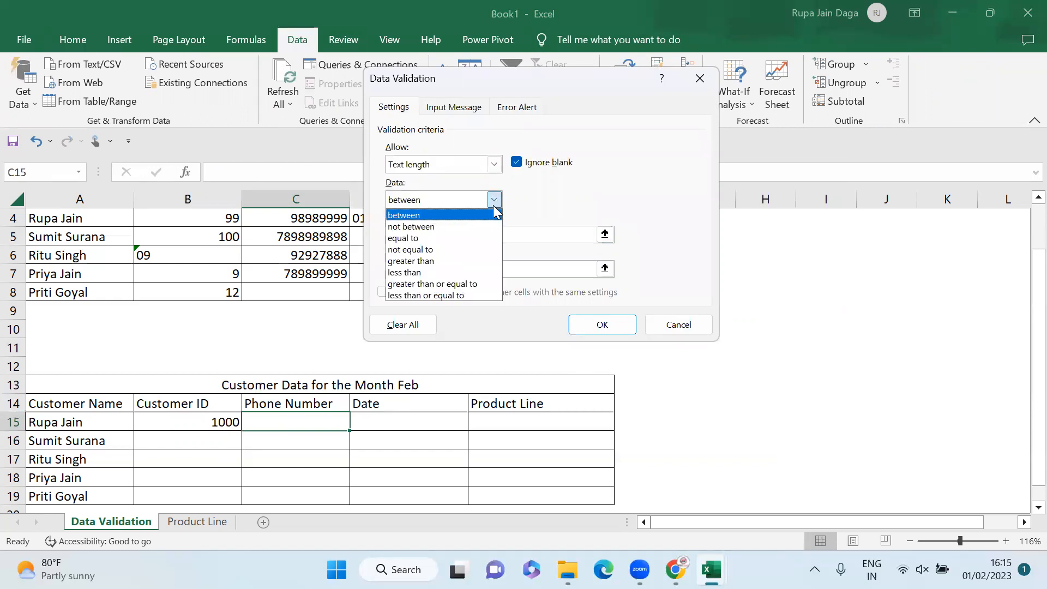
click(454, 236)
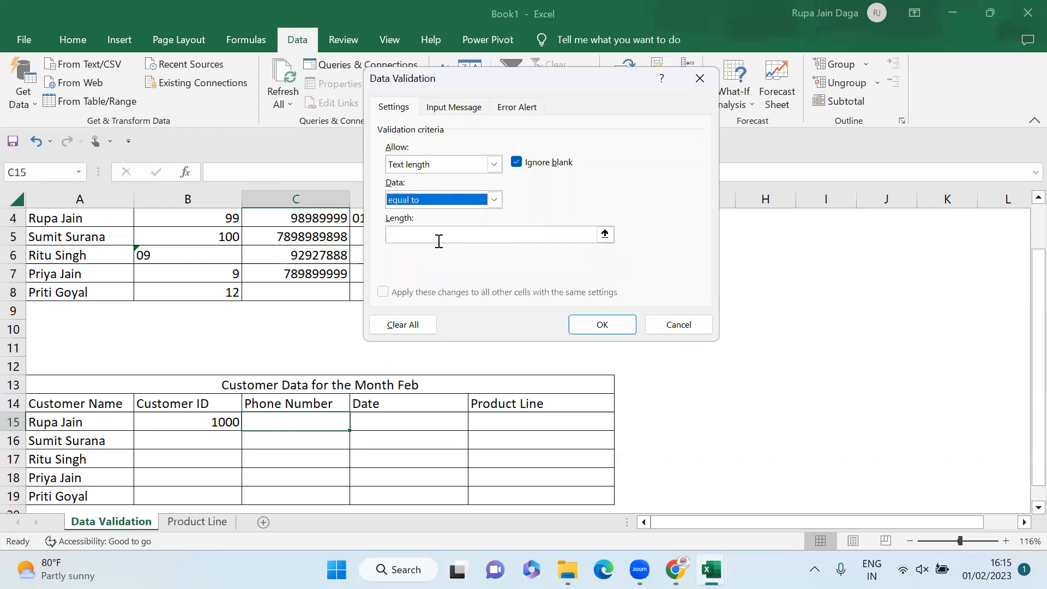
click(439, 241)
text(10)
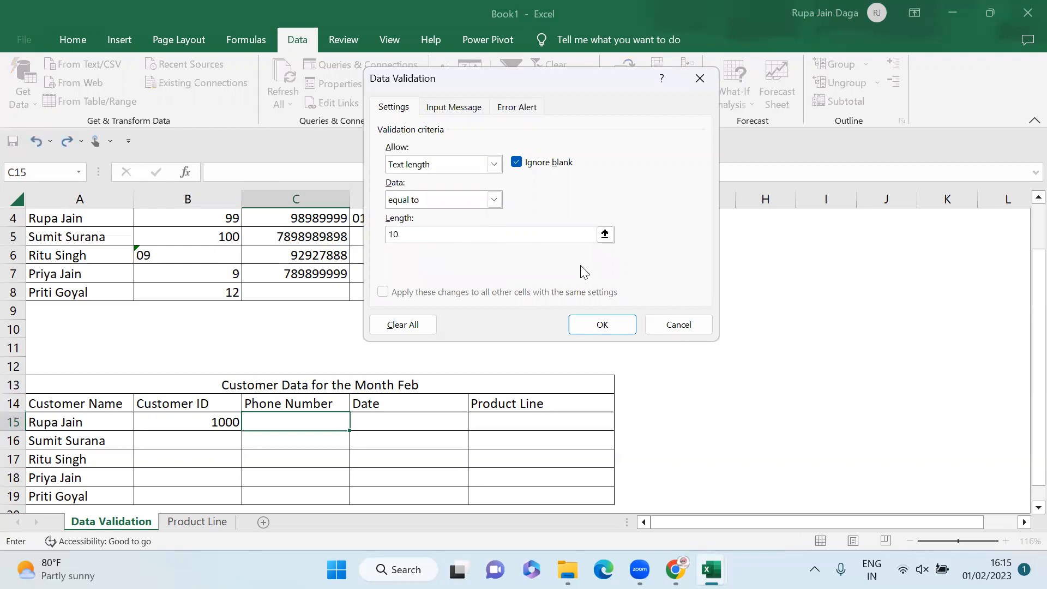
click(625, 327)
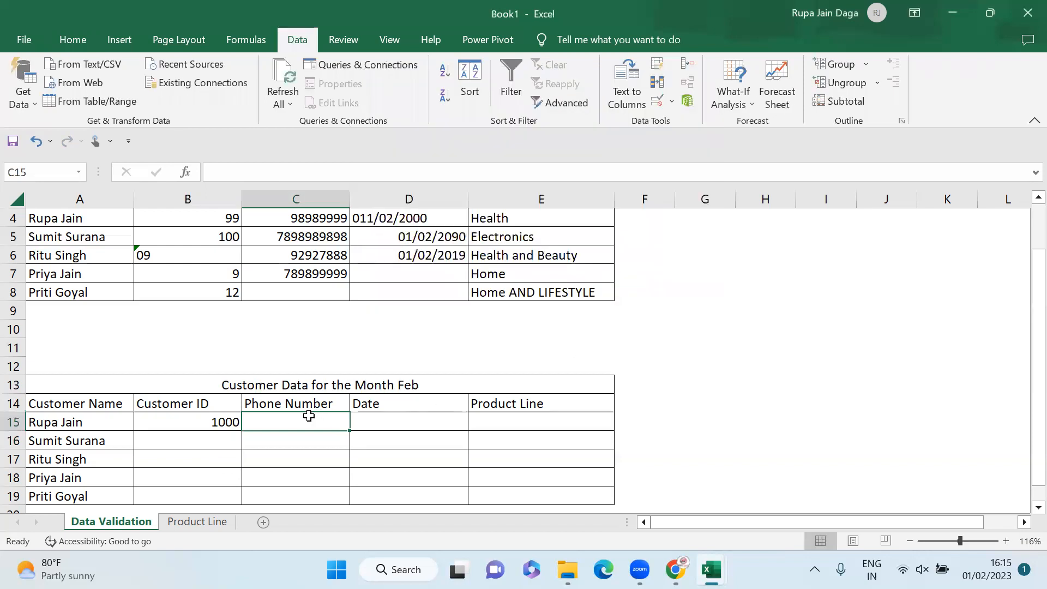
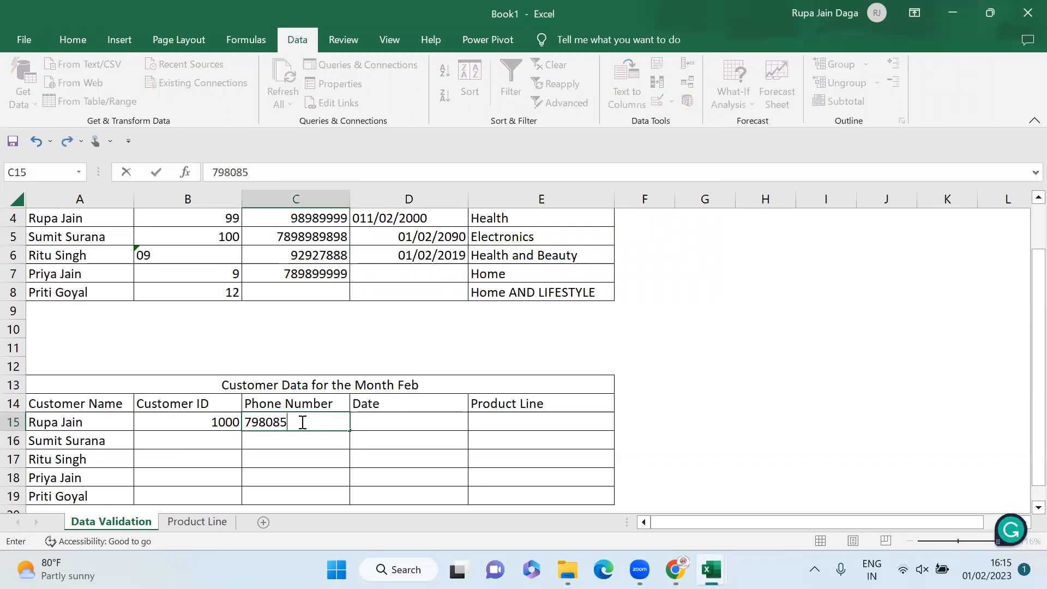
Step: Test C15 with an 11-digit phone number, then enter a valid 10-digit number
key(Return)
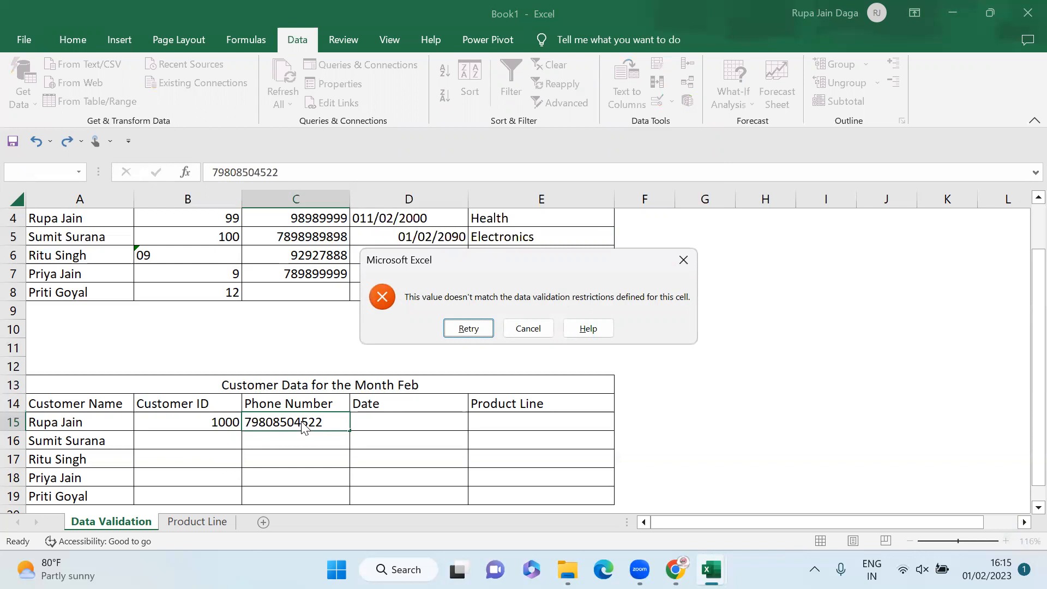
click(677, 264)
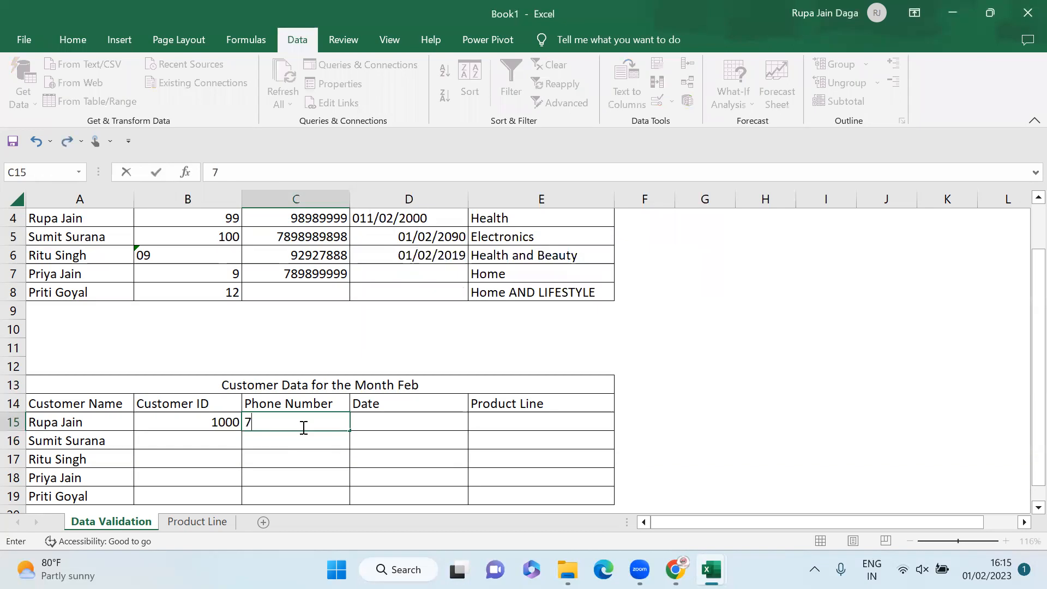
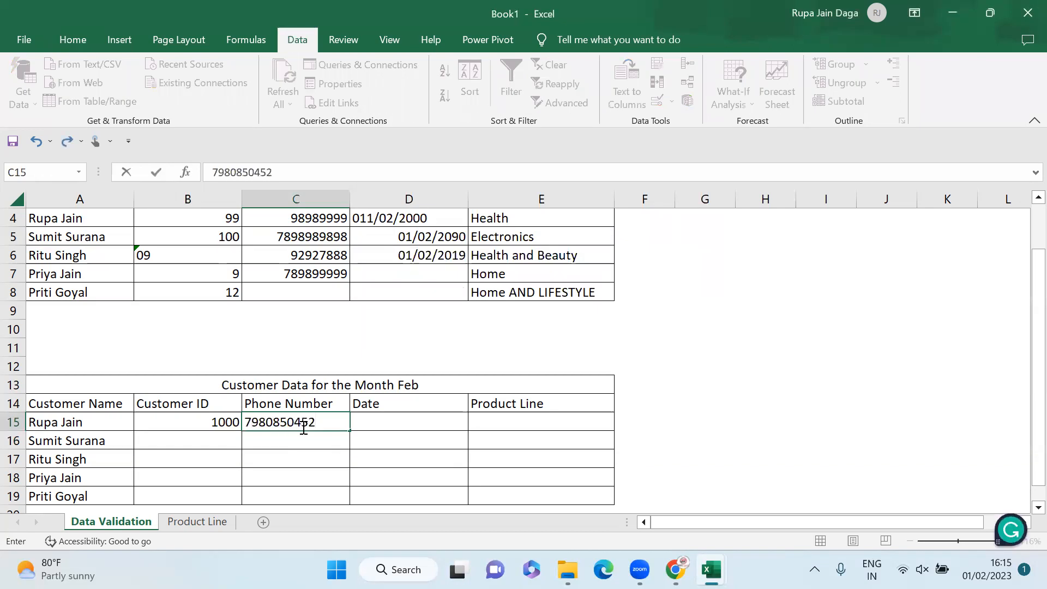
key(Return)
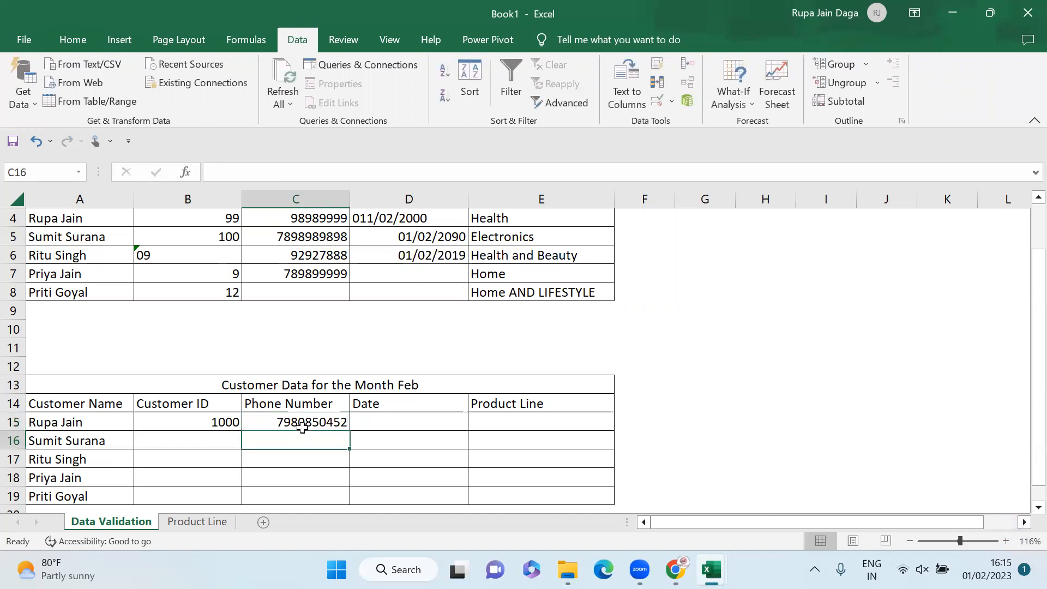
key(Up)
key(Right)
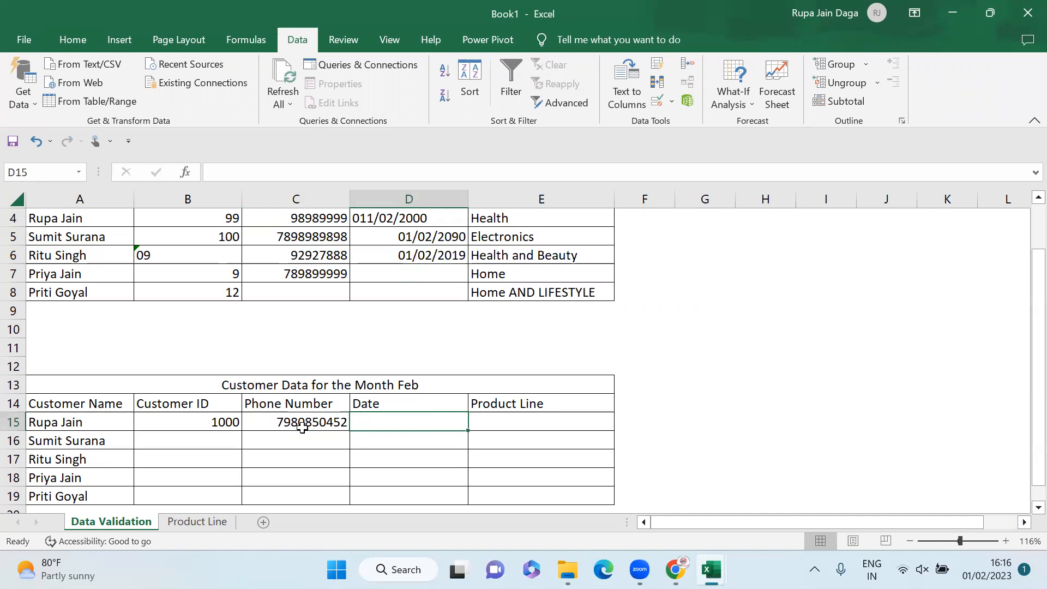
Step: Restrict D15 to dates between 01/02/2023 and 28/02/2023
click(658, 103)
click(495, 163)
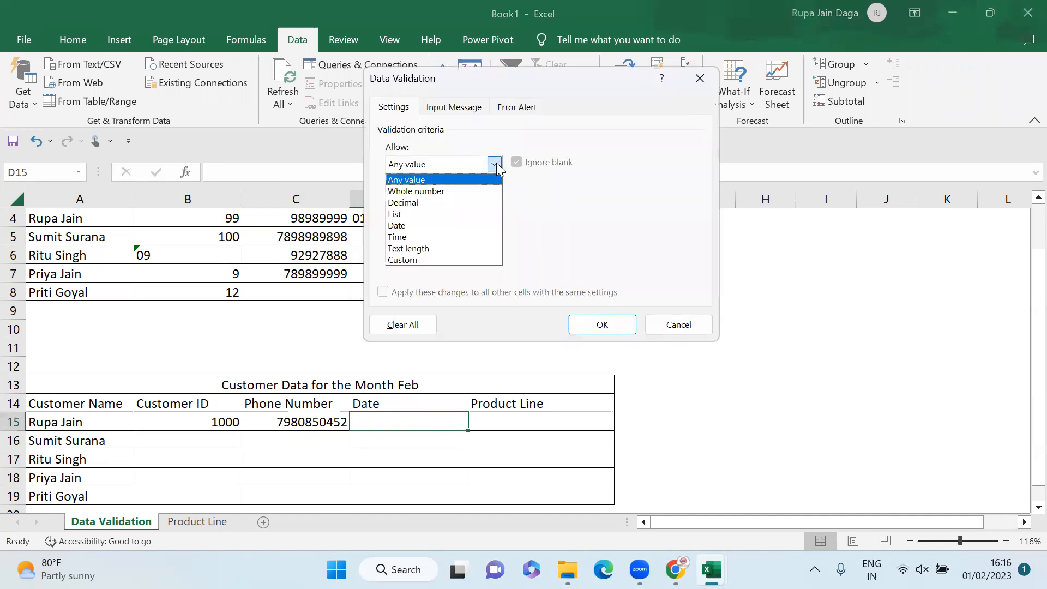
click(435, 224)
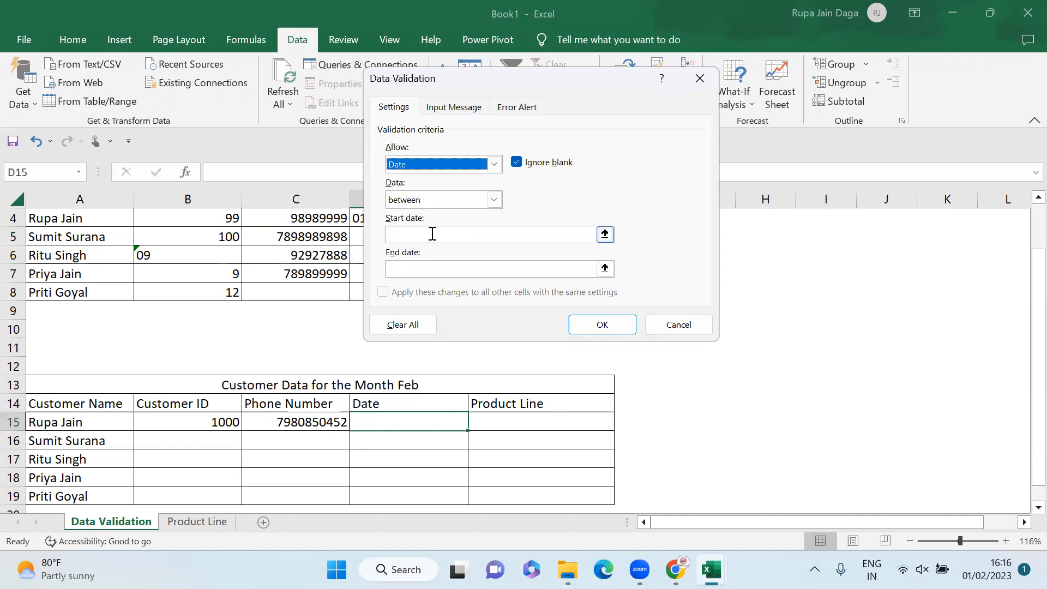
click(428, 236)
text(01/02/2)
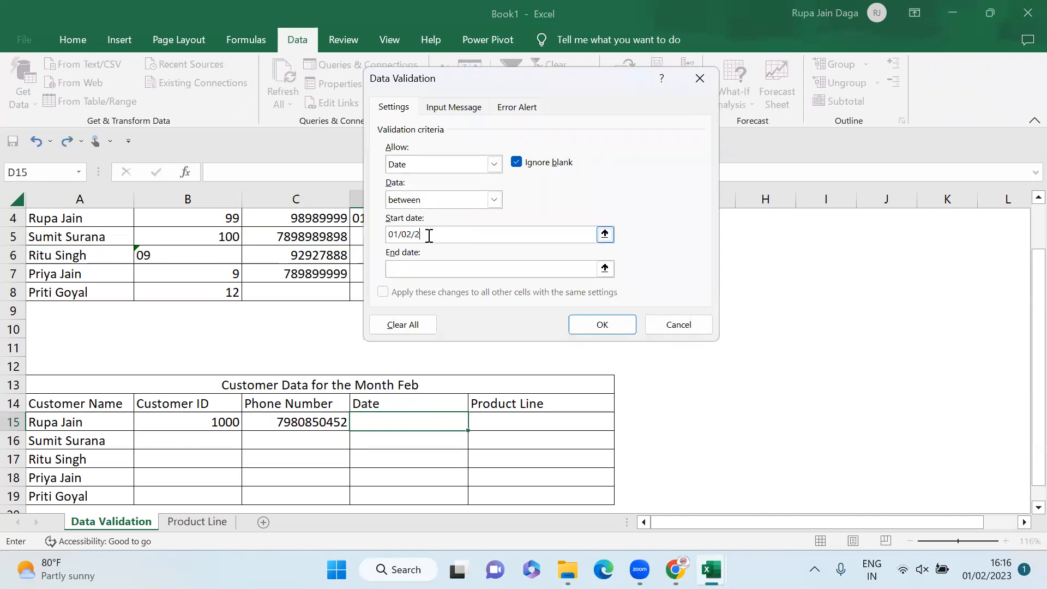
text(023)
click(430, 265)
text(28/02/2023)
Step: Add a Stop error alert reading 'the date belongs to feb month' and apply the rule
click(521, 107)
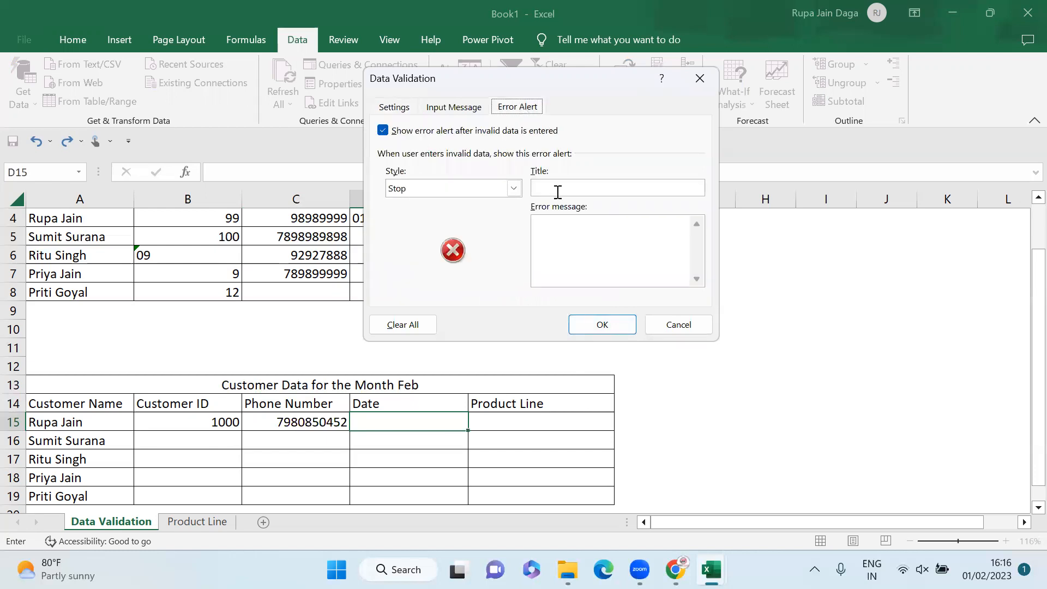
click(574, 239)
text(the date belongs to feb month)
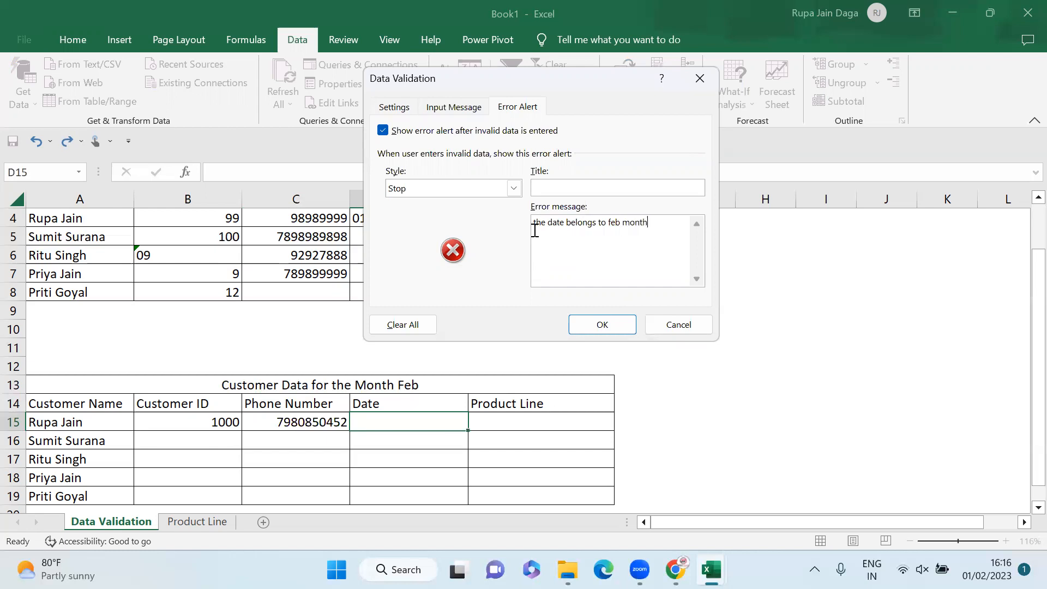
click(585, 322)
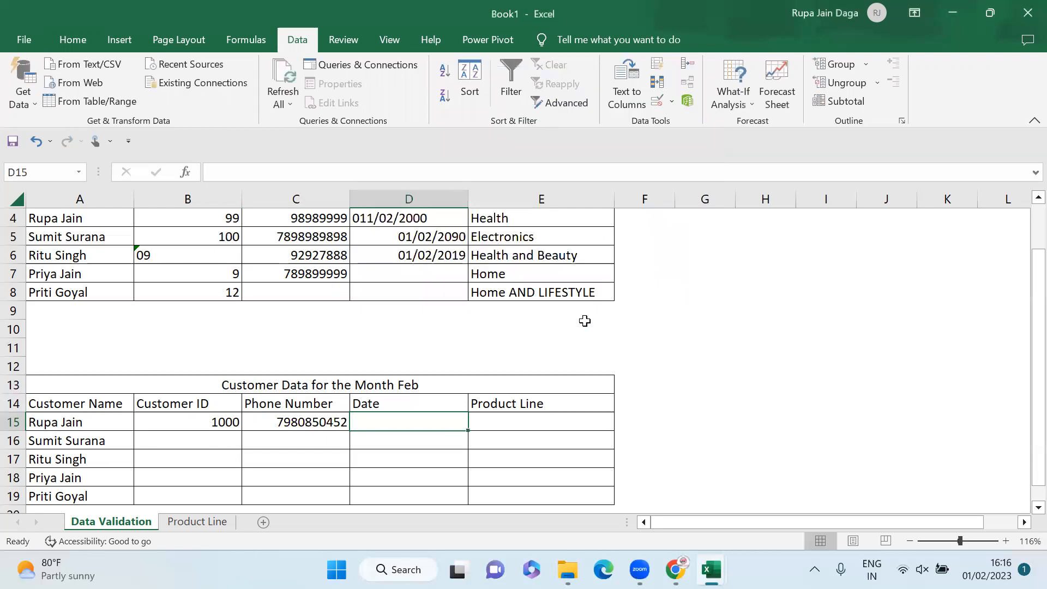
Step: Confirm 01/01/2023 is refused in D15, then enter 01/02/2023 instead
text(01/0)
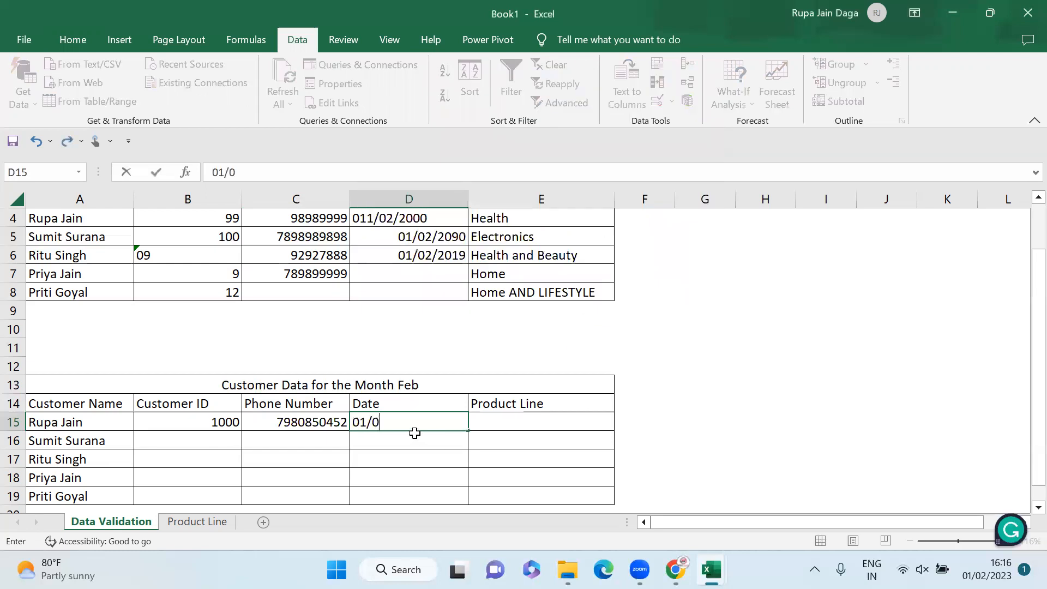
text(1/2023)
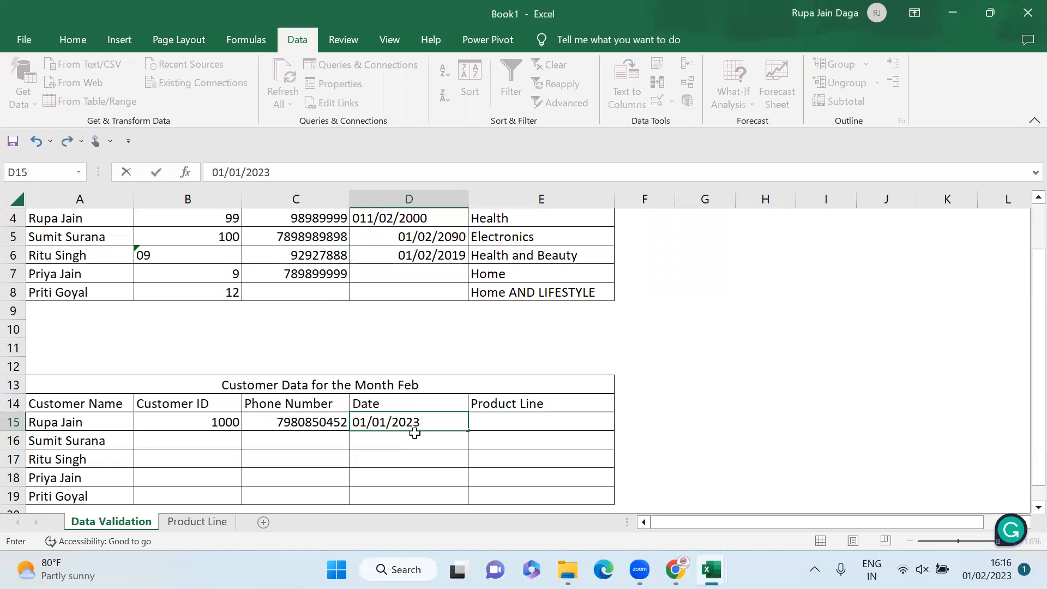
key(Return)
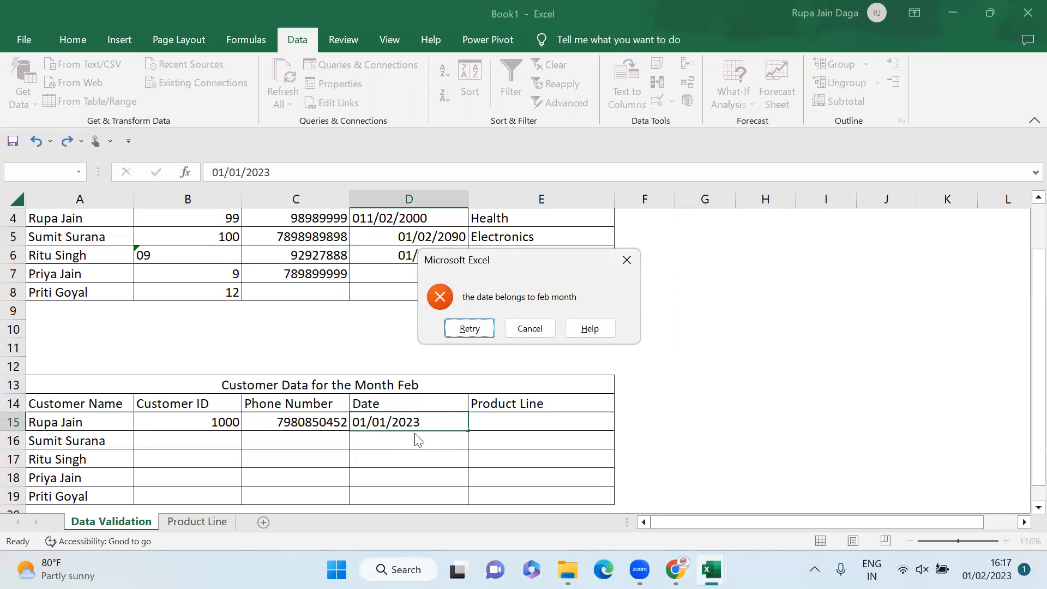
click(627, 261)
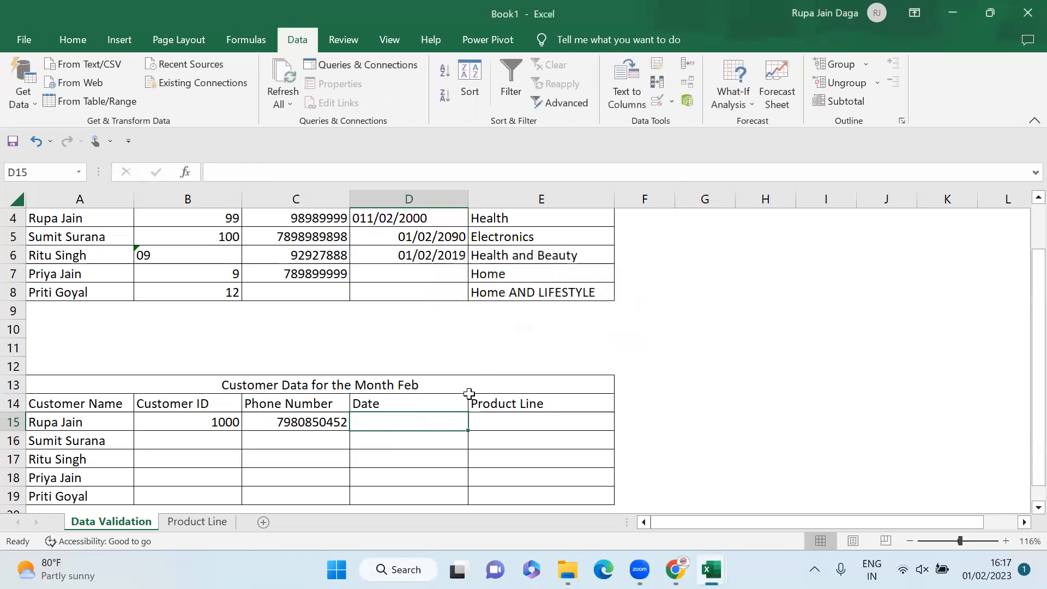
text(01/0)
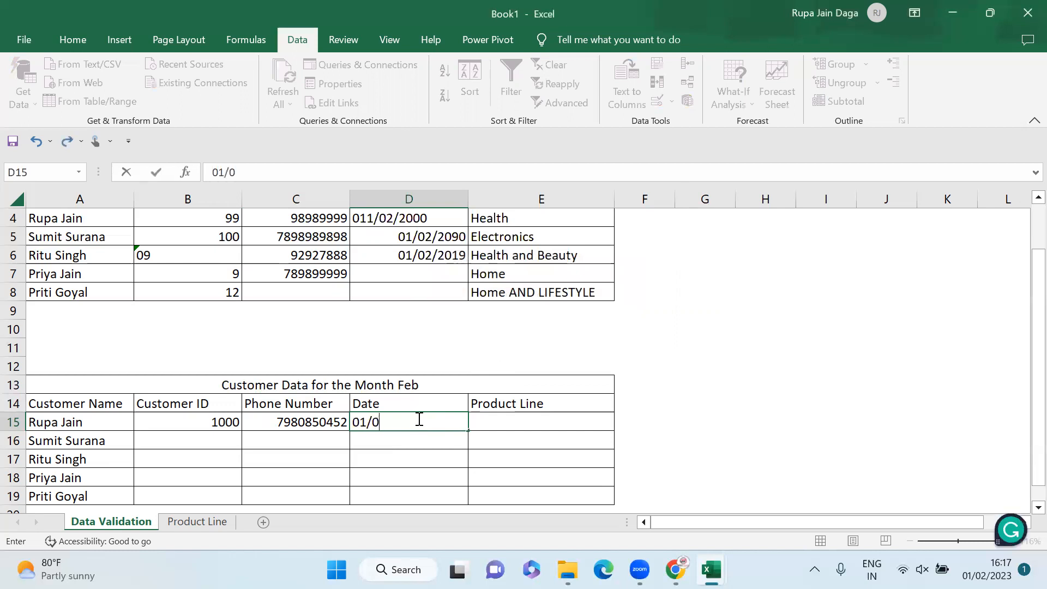
text(2/2023)
key(Return)
Step: Confirm 01/02/2022 is also refused, keeping 01/02/2023 in D15
click(418, 419)
text(01/02)
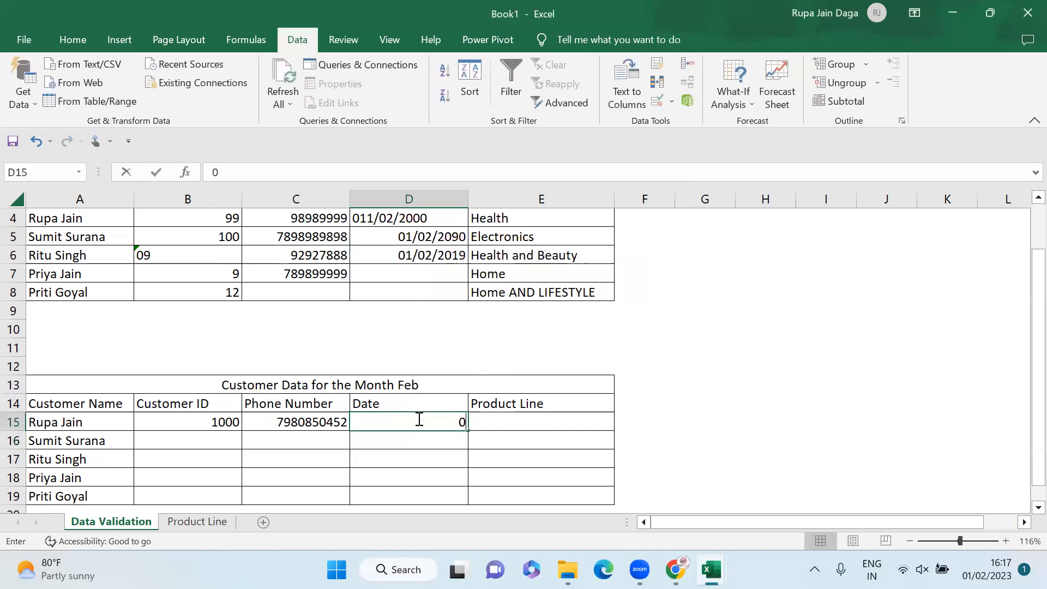
text(/2022)
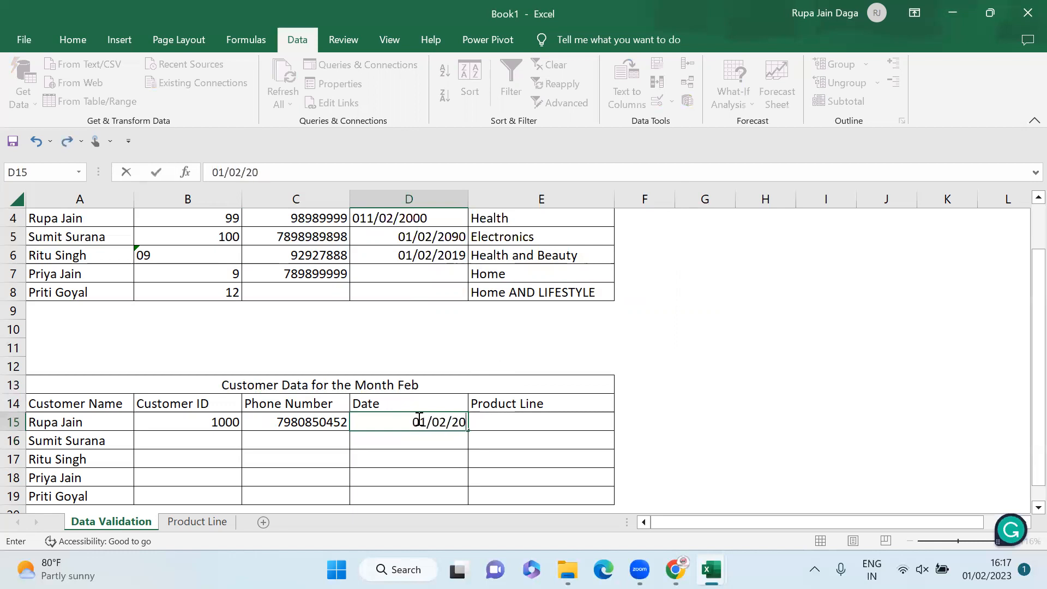
key(Return)
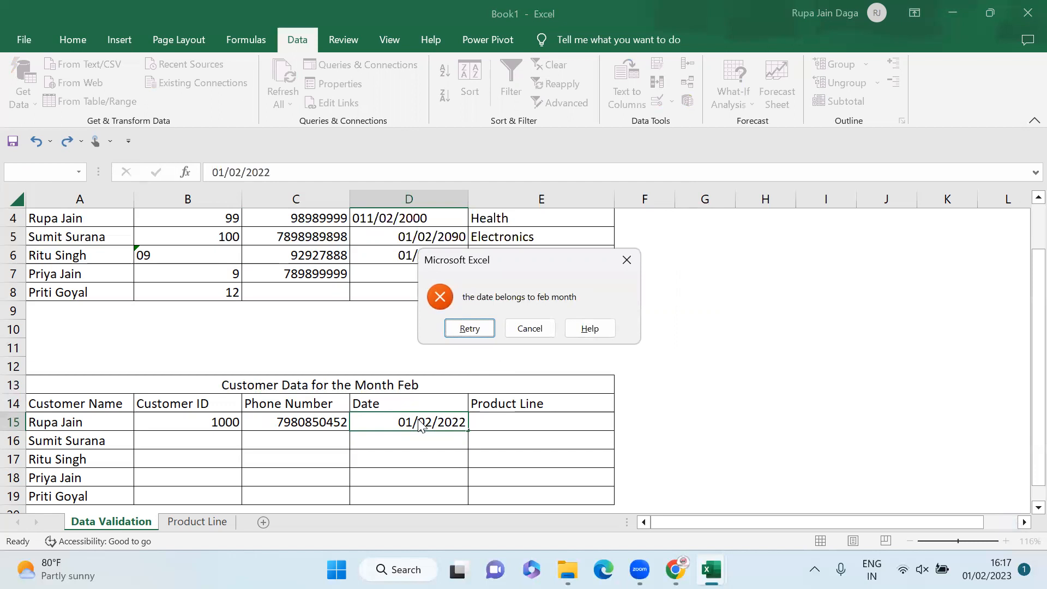
key(Escape)
key(Tab)
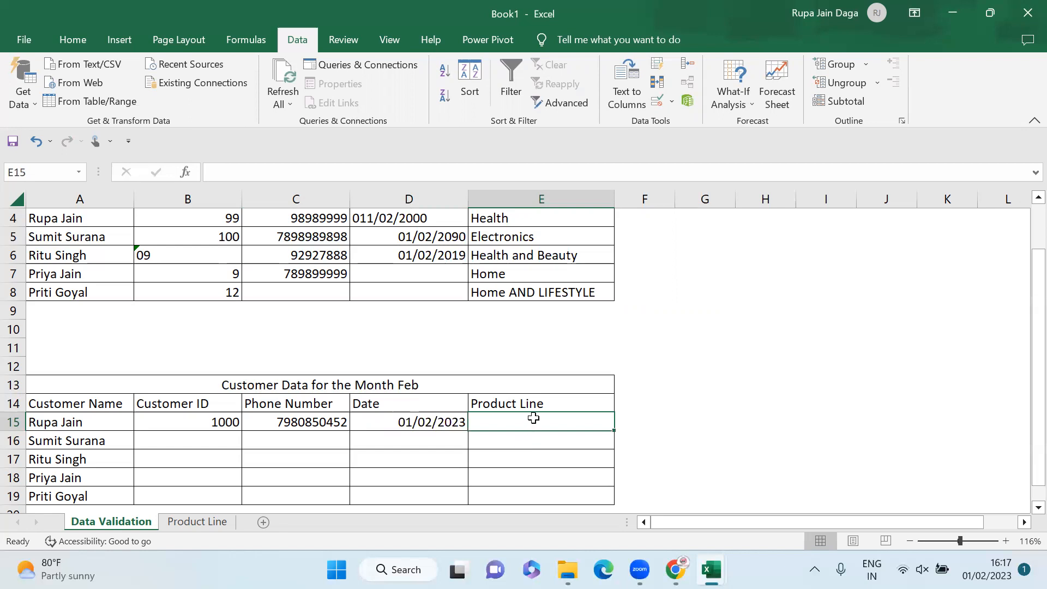
Step: Give E15 a List validation sourced from 'Product Line'!A1:A5
click(661, 98)
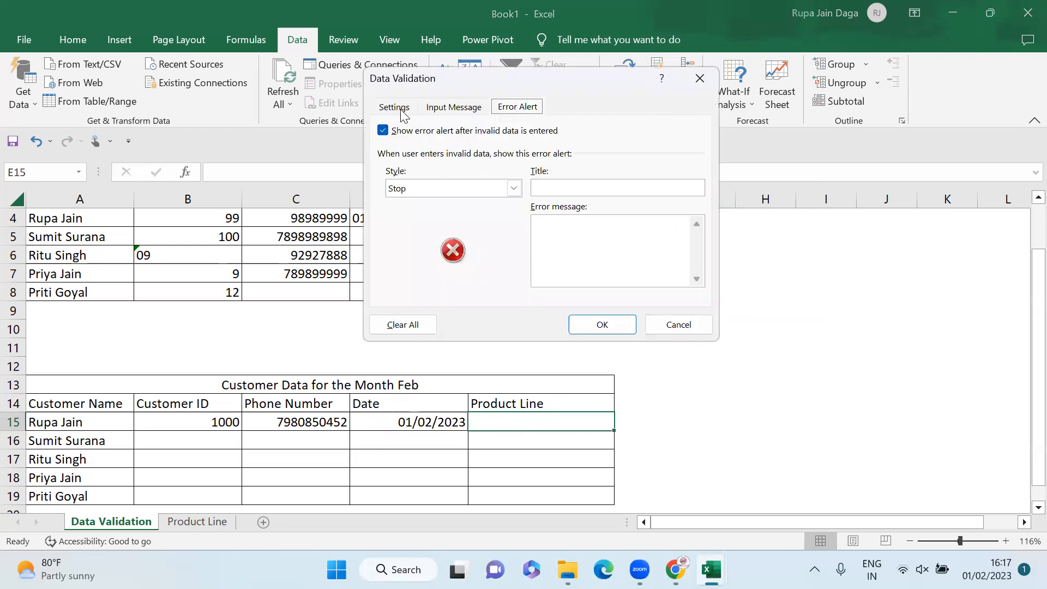
click(402, 110)
click(495, 162)
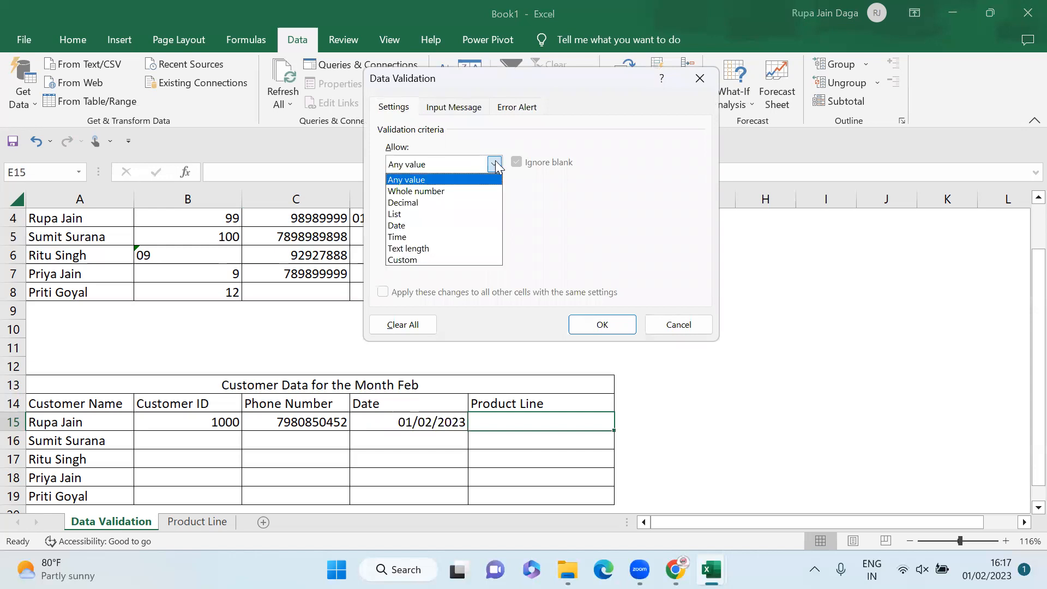
click(423, 214)
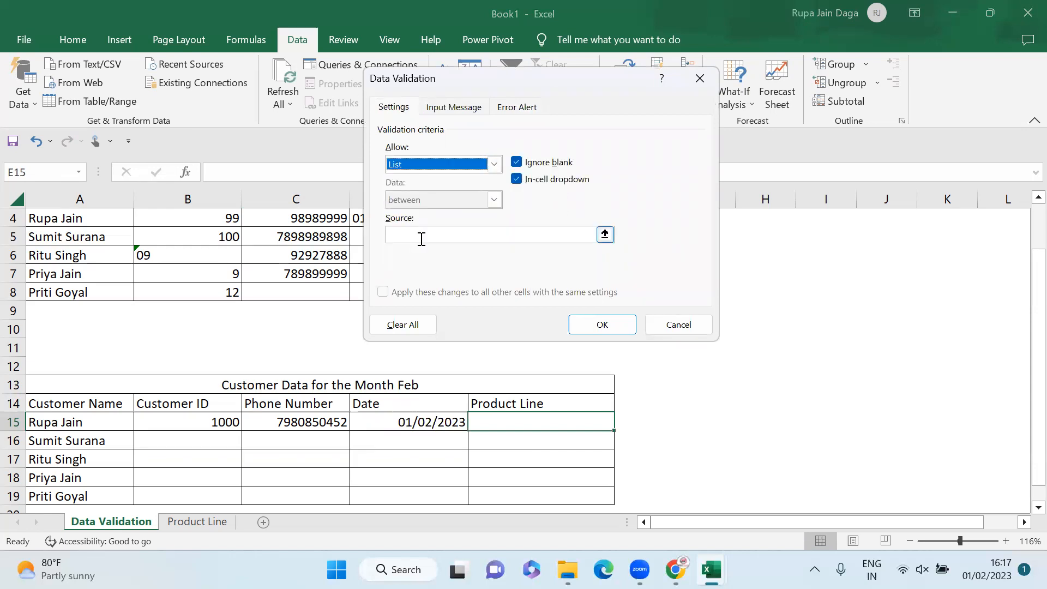
click(421, 238)
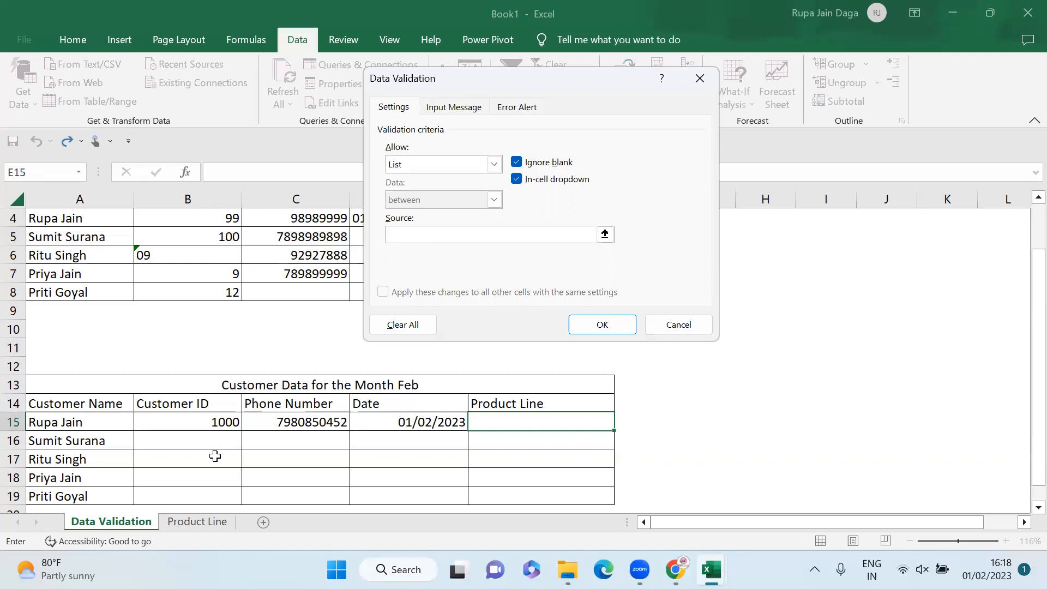
click(195, 523)
drag(125, 216, 126, 276)
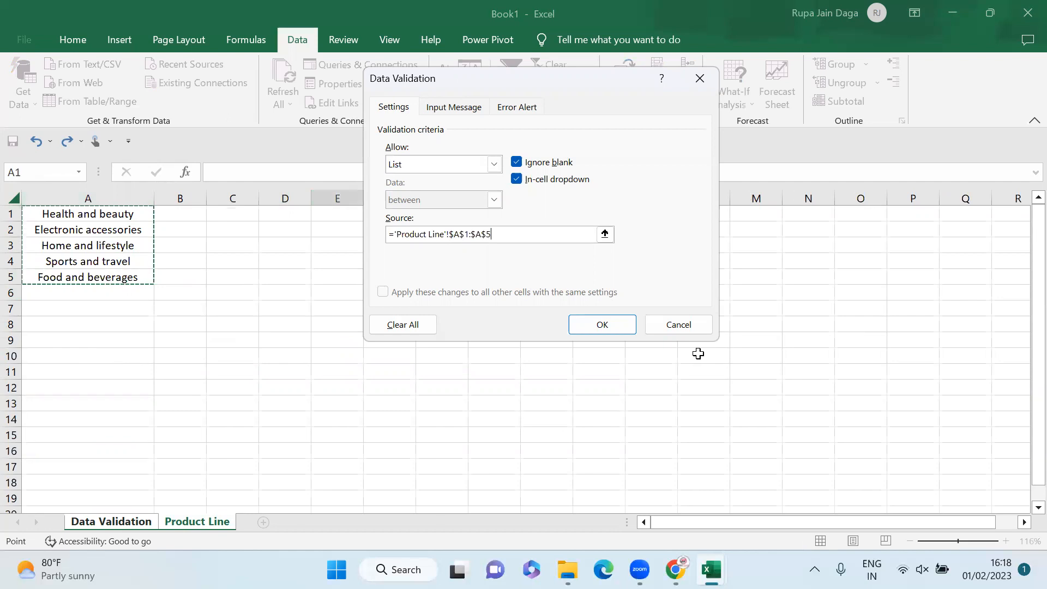
click(627, 334)
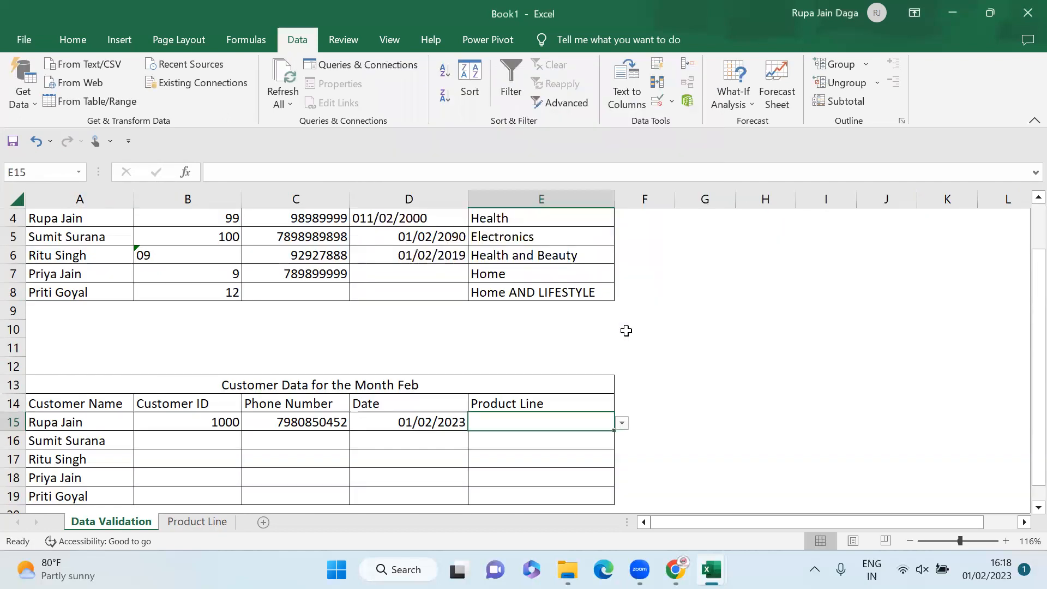
Step: Choose Electronic accessories from E15's dropdown
click(622, 424)
click(567, 452)
click(573, 435)
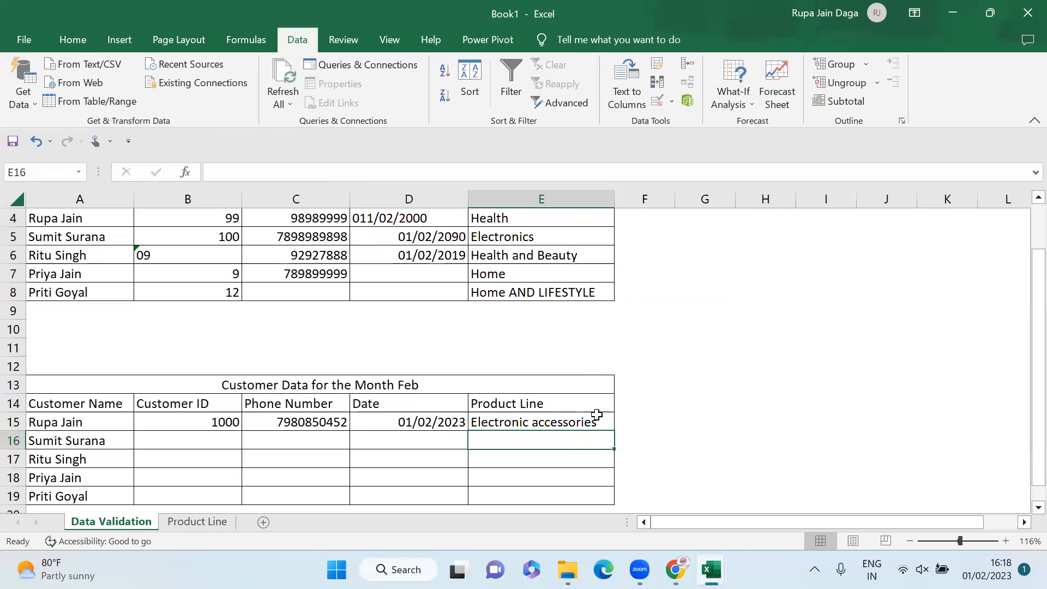
Step: Copy E15 and select the Product Line cells below it
click(596, 415)
key(ctrl+c)
key(Down)
key(shift+Down)
key(shift+Down)
key(shift+Down)
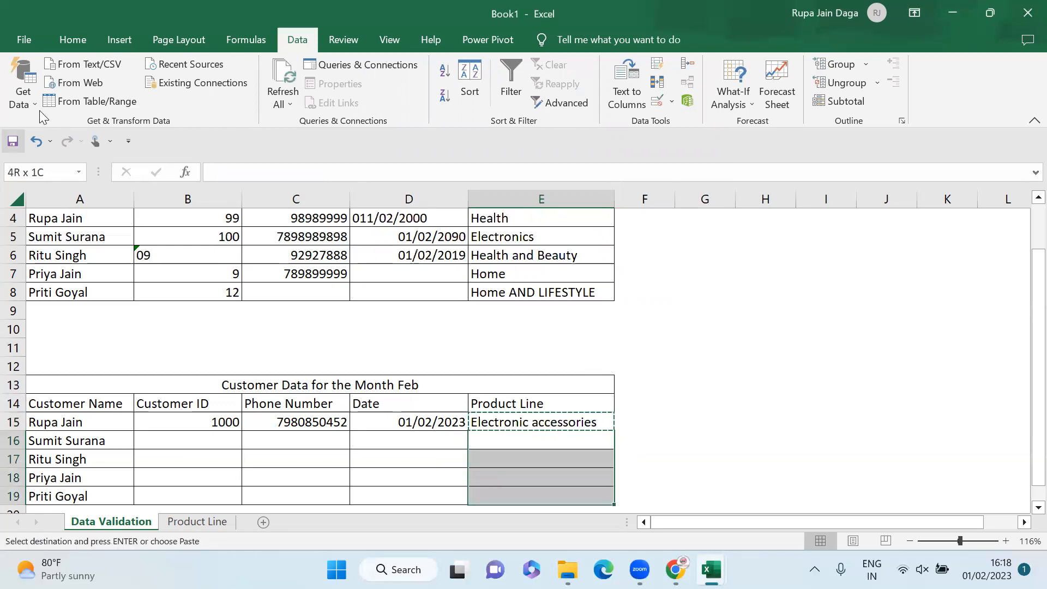
Step: Paste only E15's validation rule into E16:E19 via Paste Special
click(72, 36)
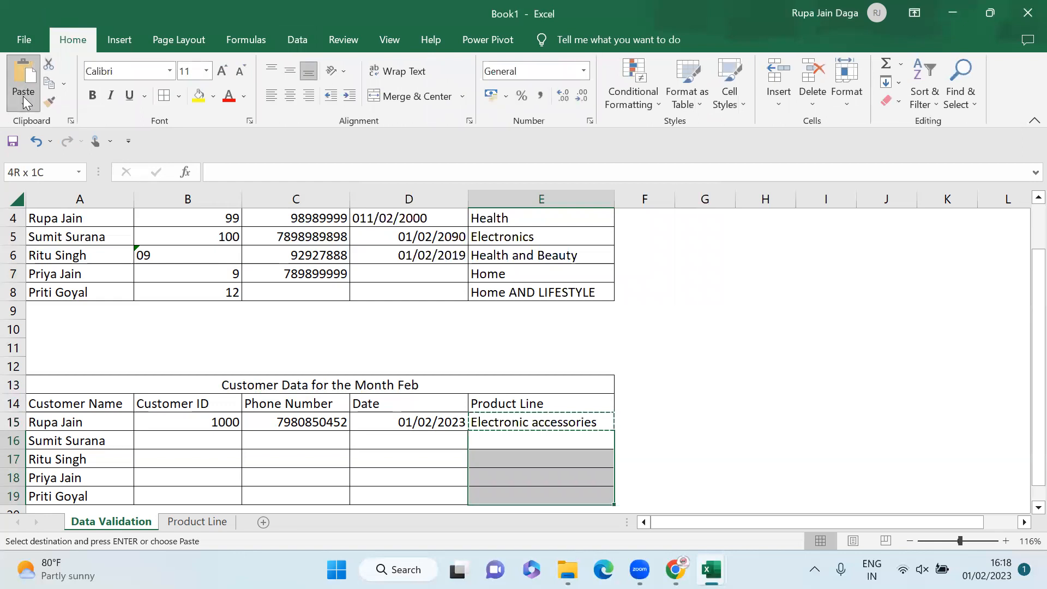
click(23, 97)
click(43, 279)
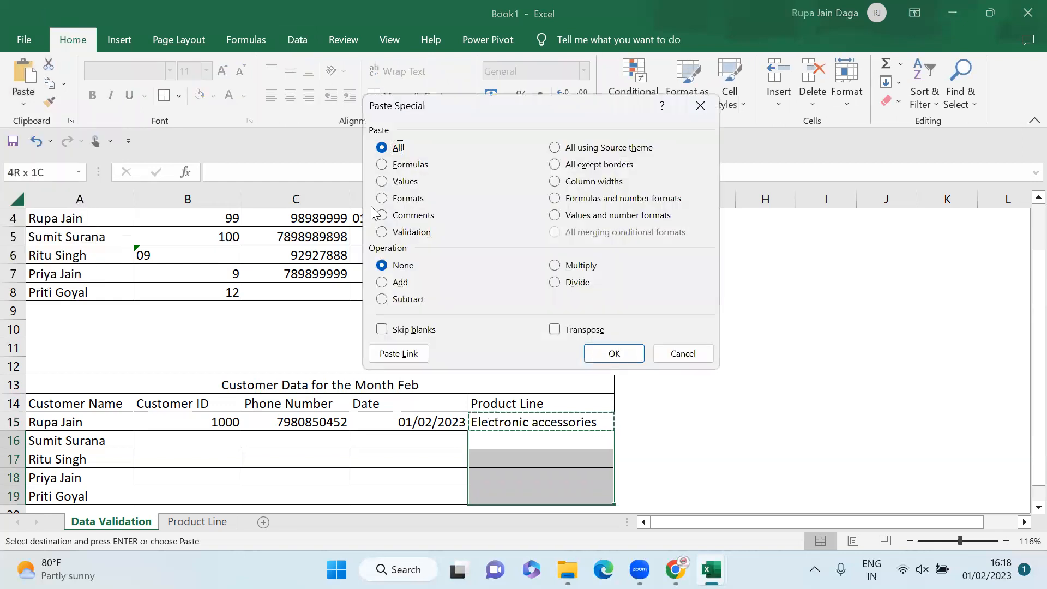
click(416, 237)
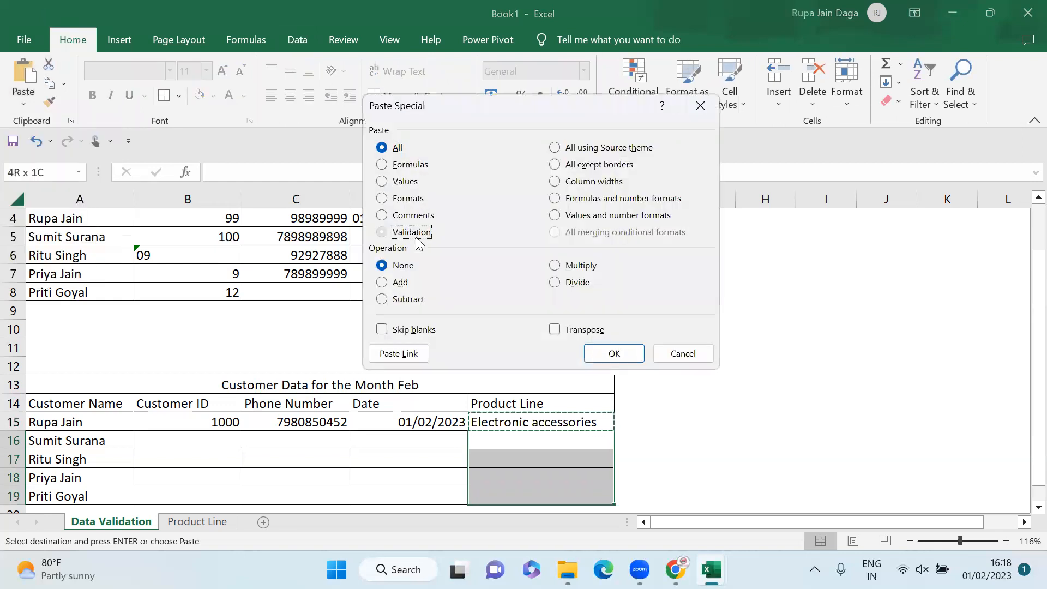
click(618, 354)
key(Escape)
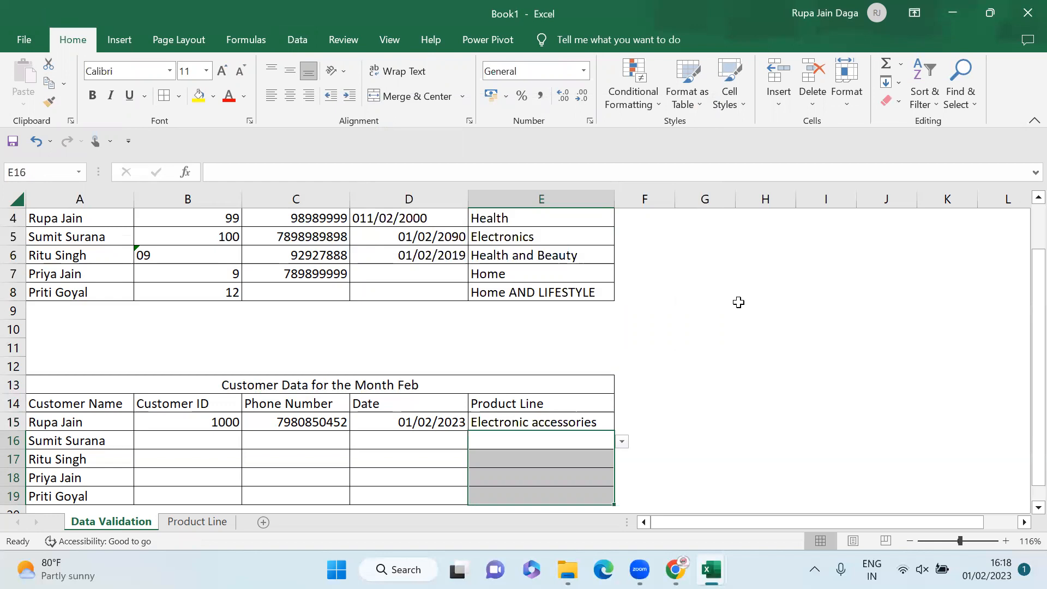
Step: Pick Home and lifestyle from E16's dropdown list
click(622, 442)
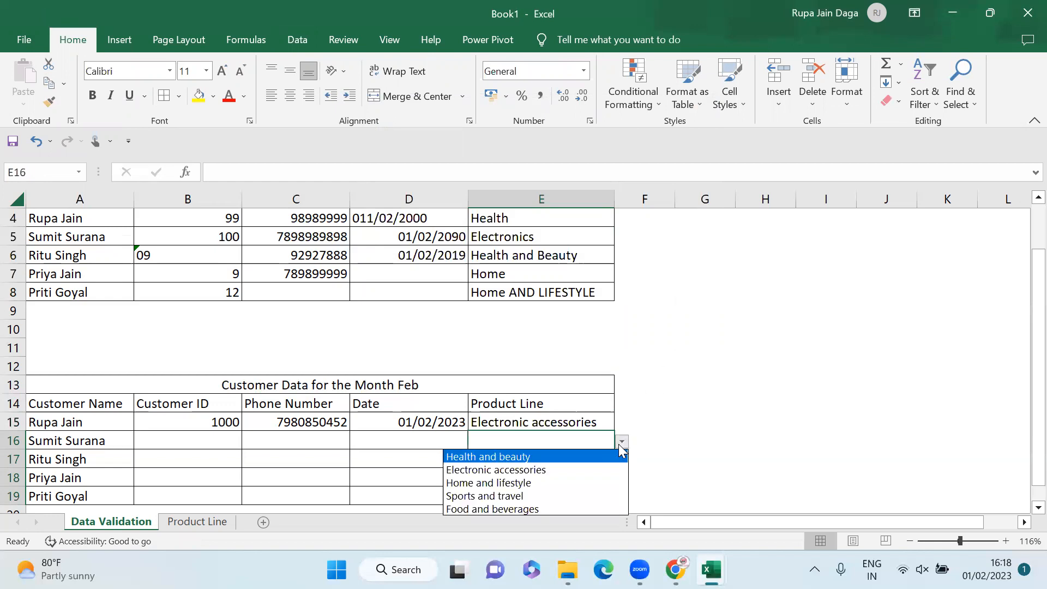
click(563, 478)
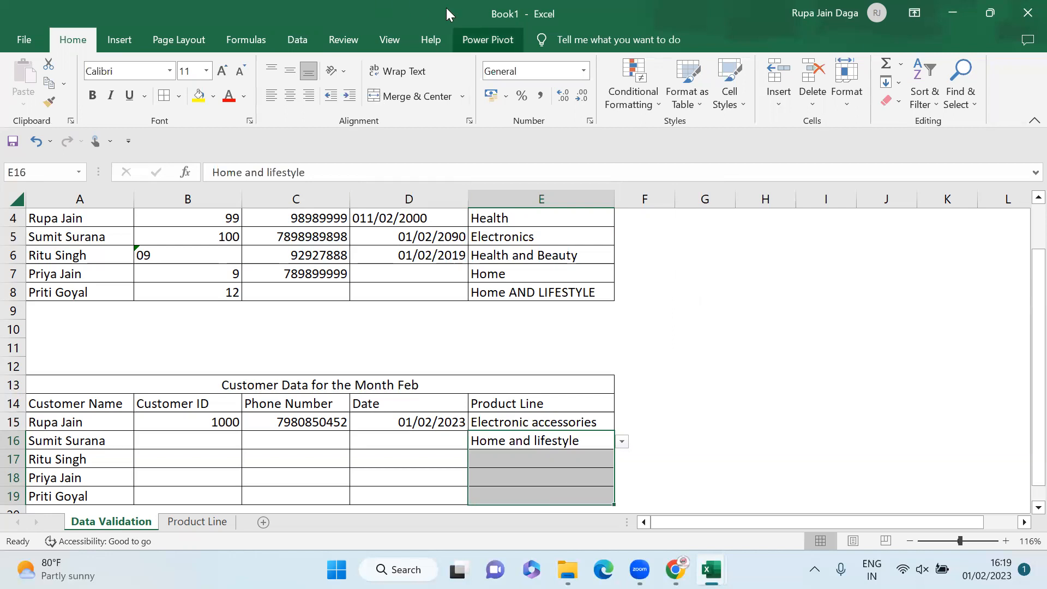
click(865, 42)
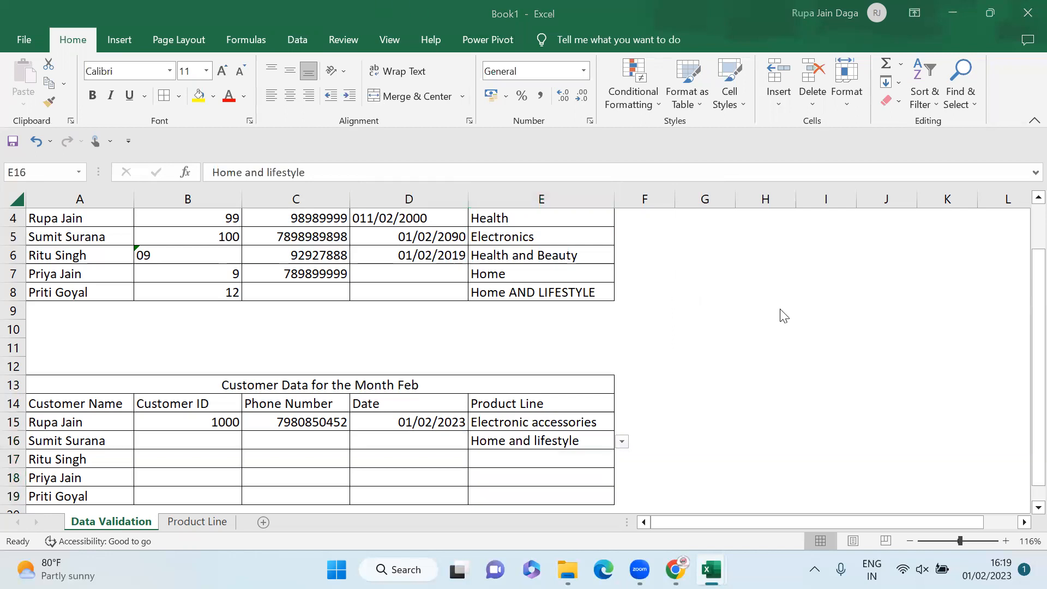